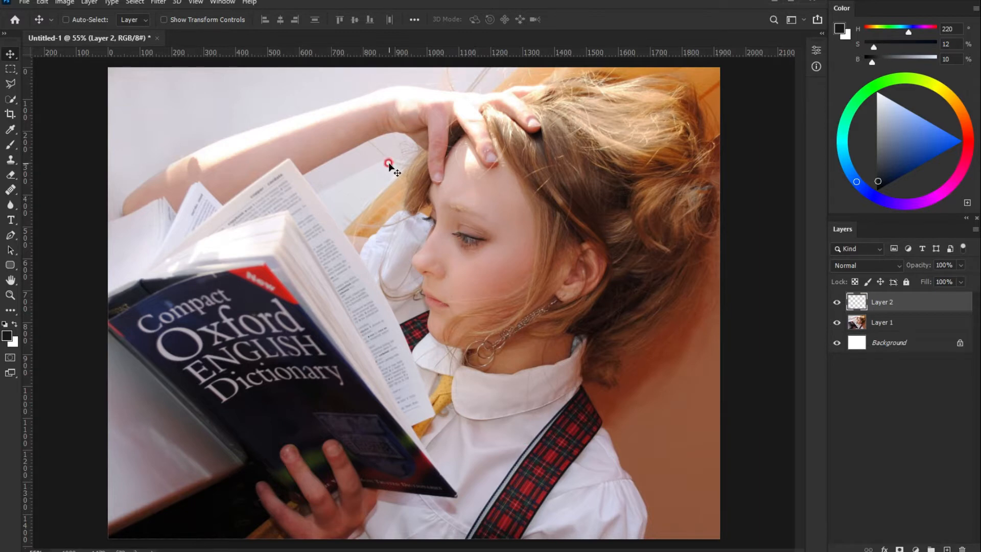
Fill Layer 2 with 50% Gray in Normal mode at 100% opacity
left_click(57, 6)
left_click(43, 3)
left_click(61, 180)
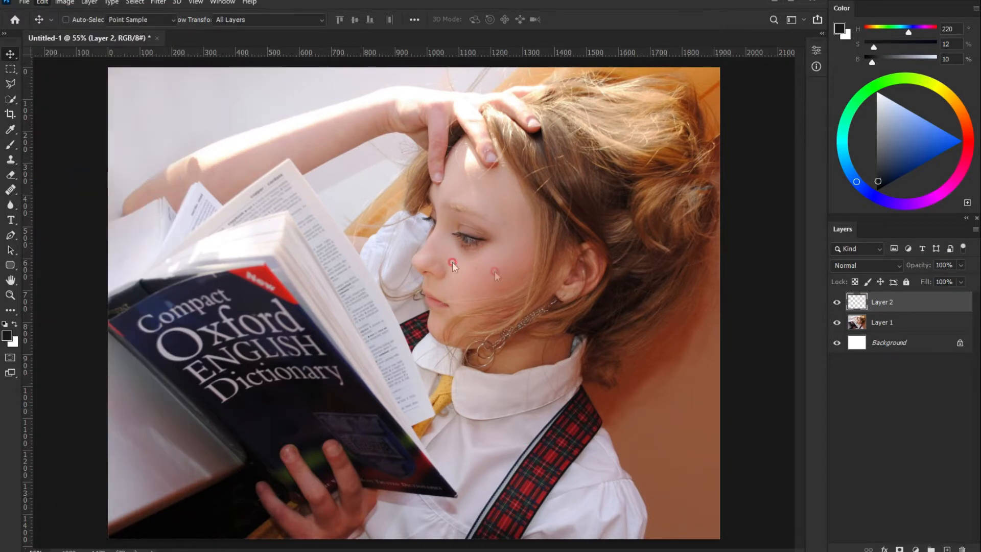
left_click(313, 181)
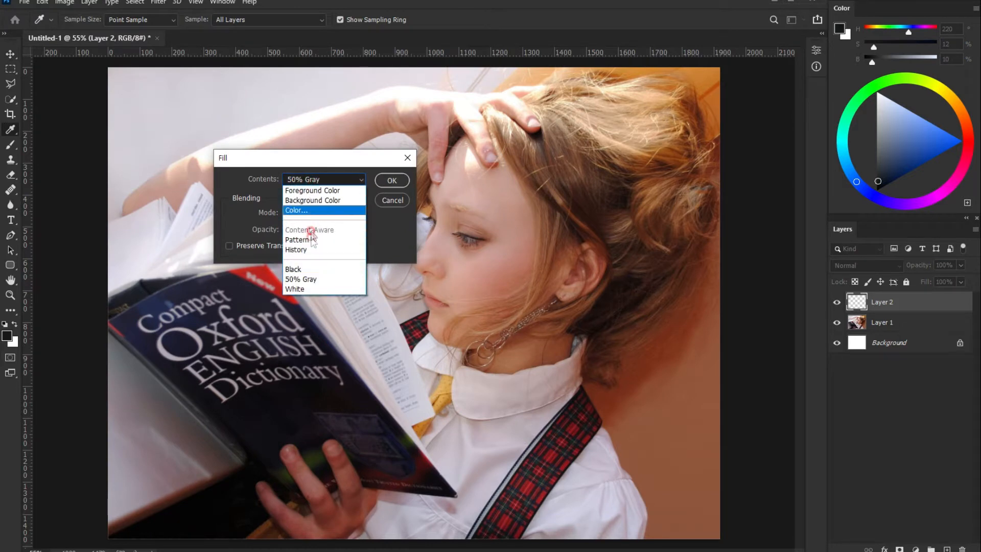
left_click(309, 278)
left_click(281, 158)
left_click(392, 193)
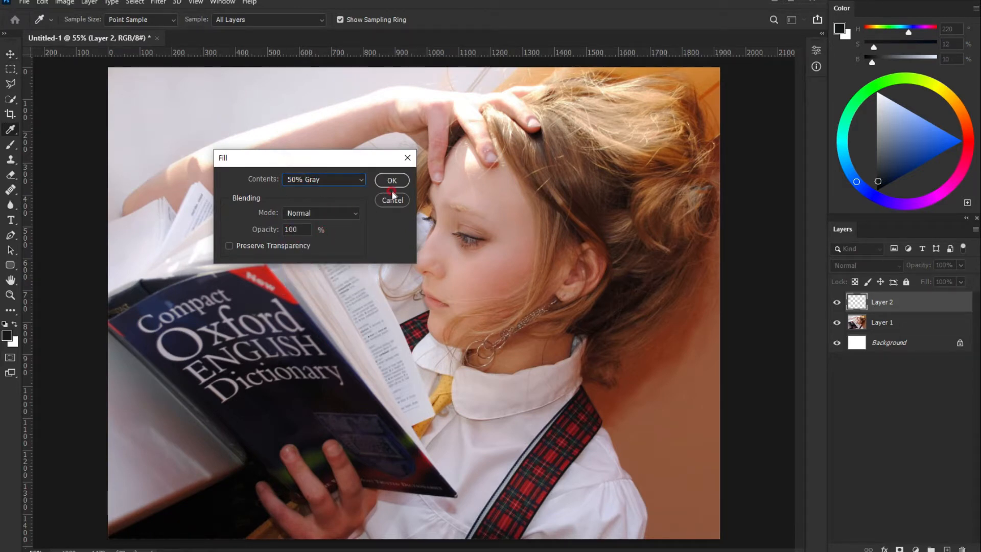
left_click(393, 180)
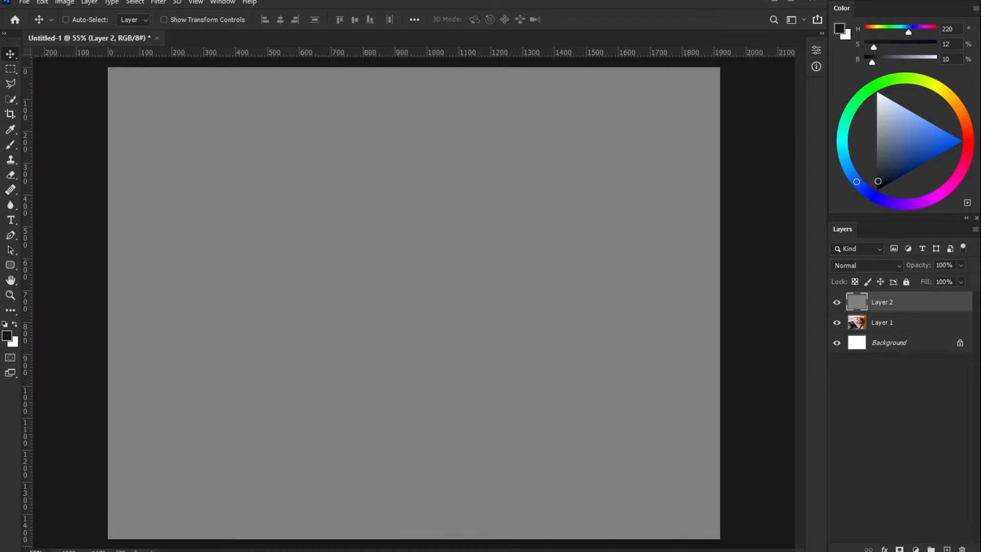
Apply the Halftone Pattern filter to the gray layer with size 1, contrast 49 and the Line pattern type
left_click(158, 3)
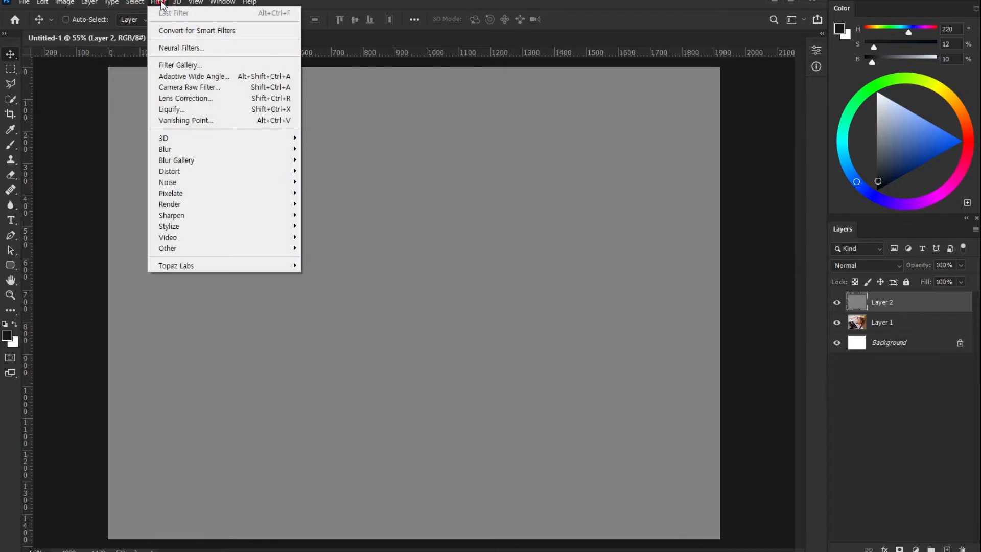
left_click(173, 65)
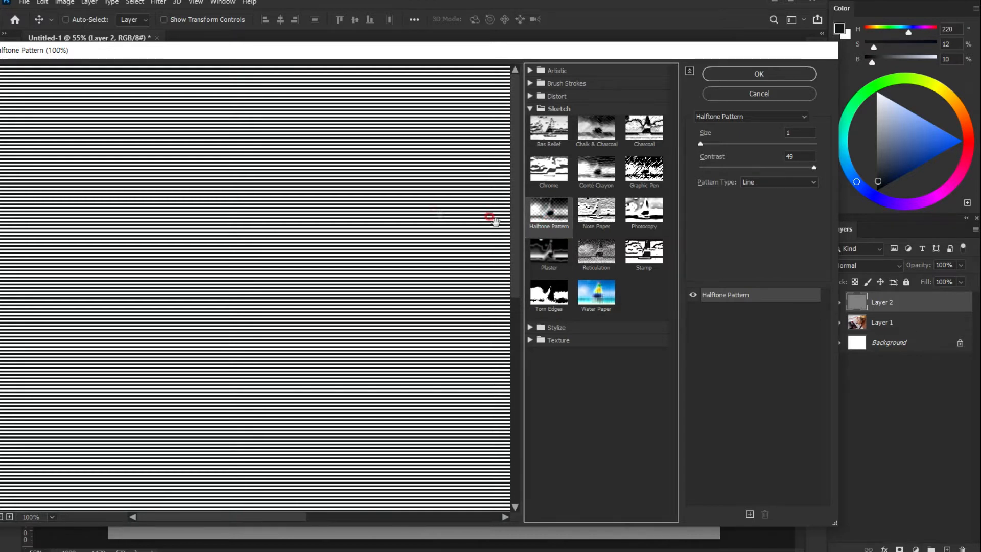
left_click(796, 117)
left_click(757, 184)
left_click(748, 211)
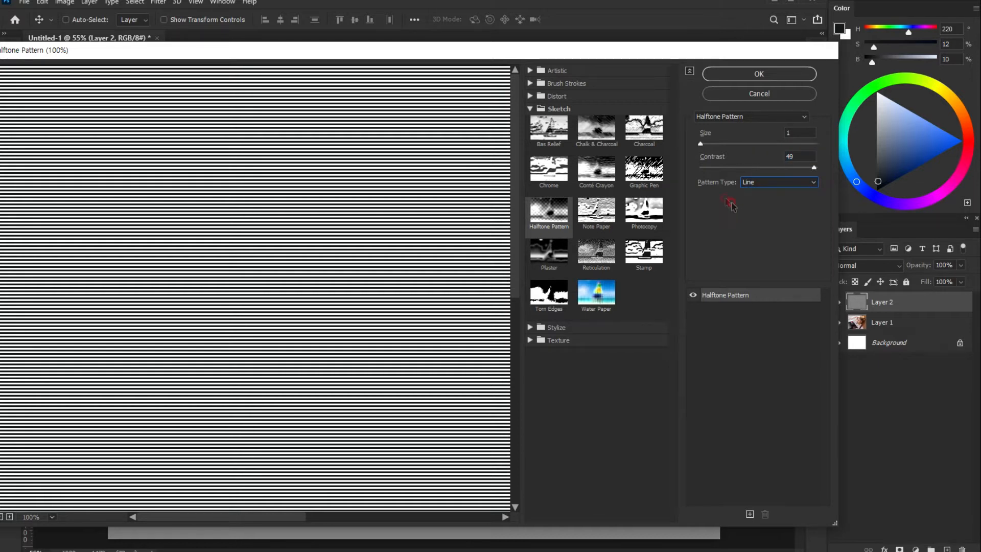
left_click(747, 75)
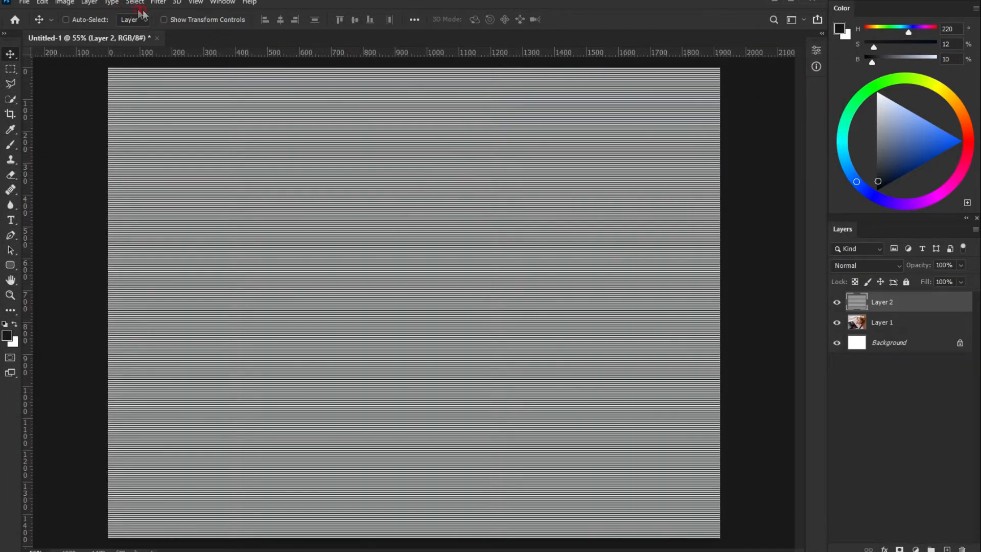
Blur the line pattern on Layer 2 with a 1.0-pixel Gaussian Blur and set its blend mode to Soft Light
left_click(156, 3)
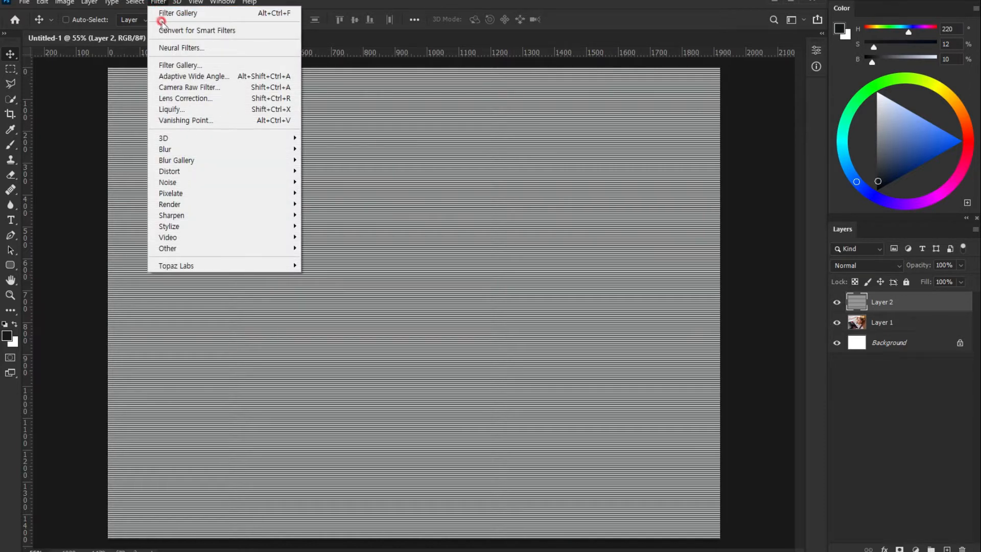
left_click(194, 149)
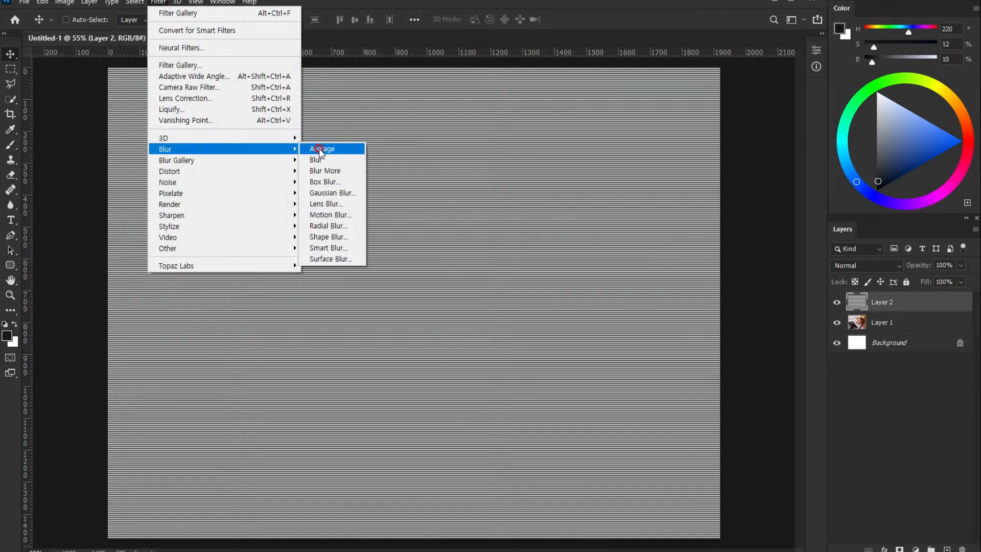
left_click(327, 193)
left_click(513, 301)
left_click(521, 341)
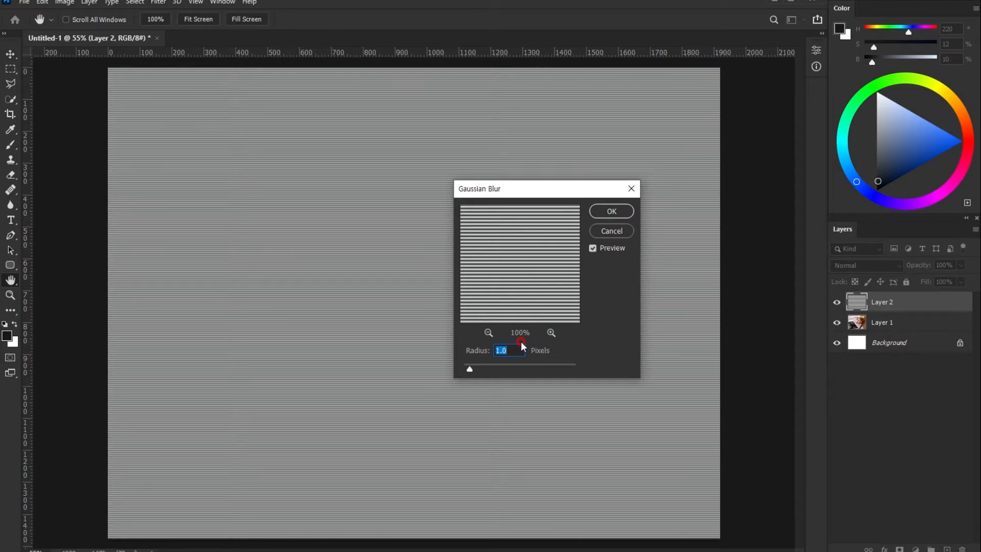
left_click(545, 317)
left_click(618, 216)
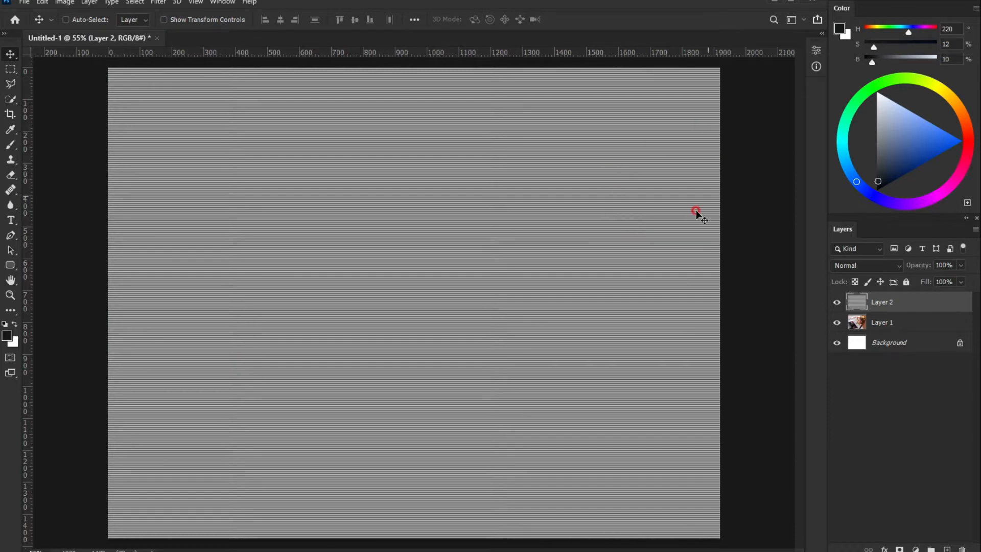
left_click(875, 265)
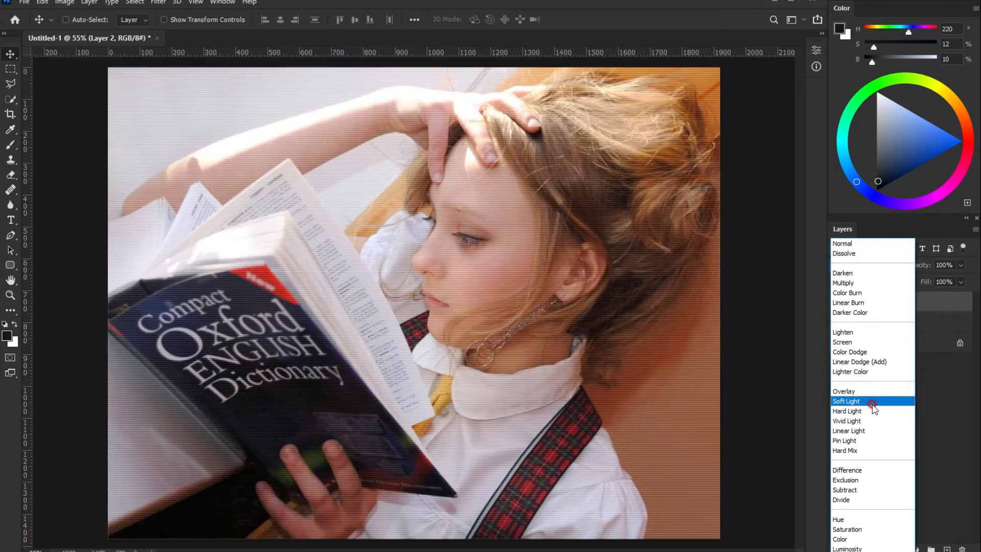
left_click(872, 402)
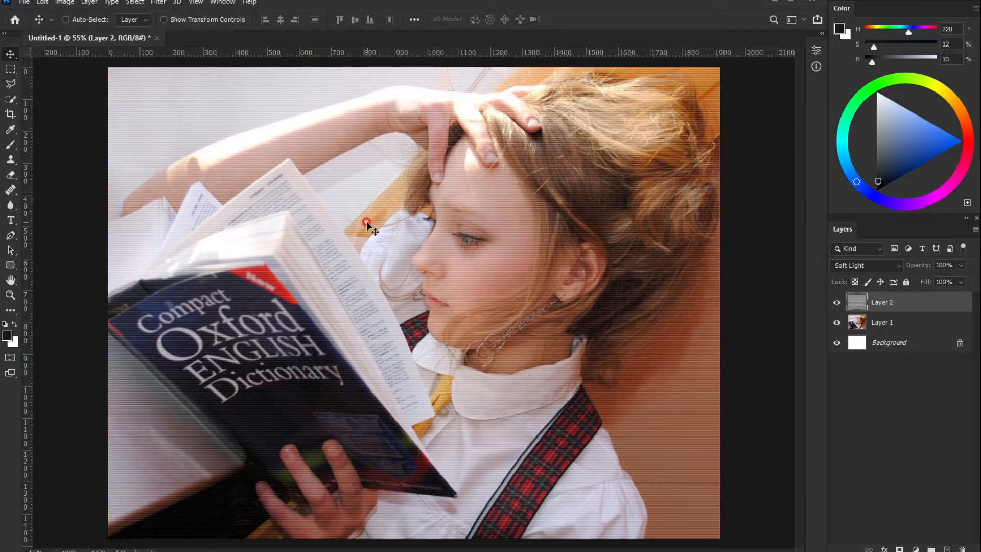
Duplicate Layer 1 and hide the original Layer 1 and the Background, keeping Layer 1 copy selected
left_click(891, 329)
left_click_drag(891, 329, 946, 547)
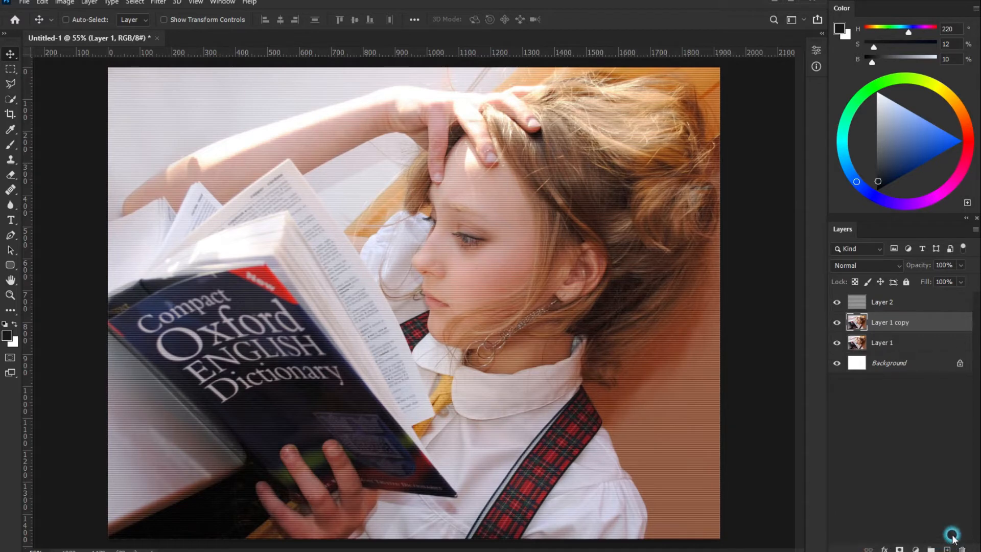
right_click(895, 328)
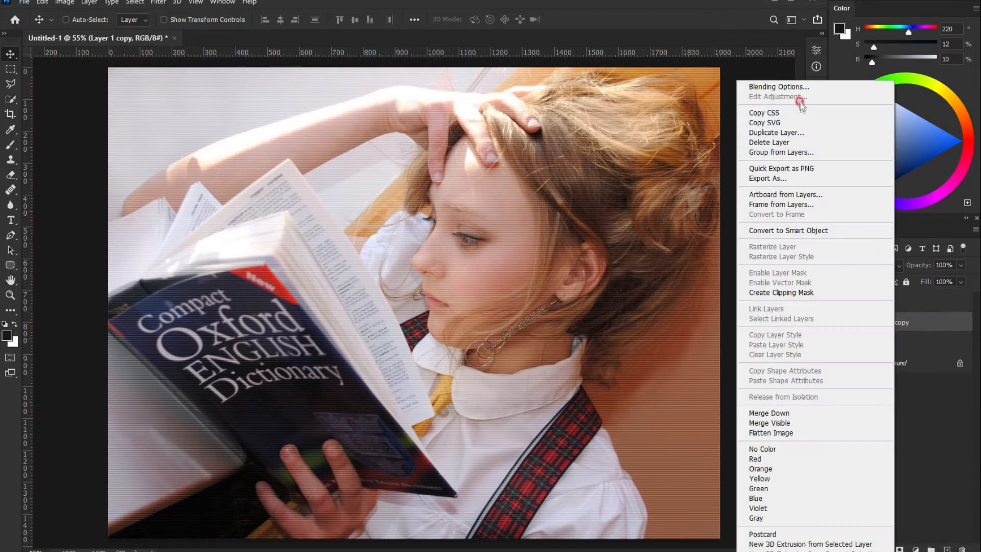
left_click(911, 405)
left_click_drag(833, 369, 837, 342)
left_click(877, 322)
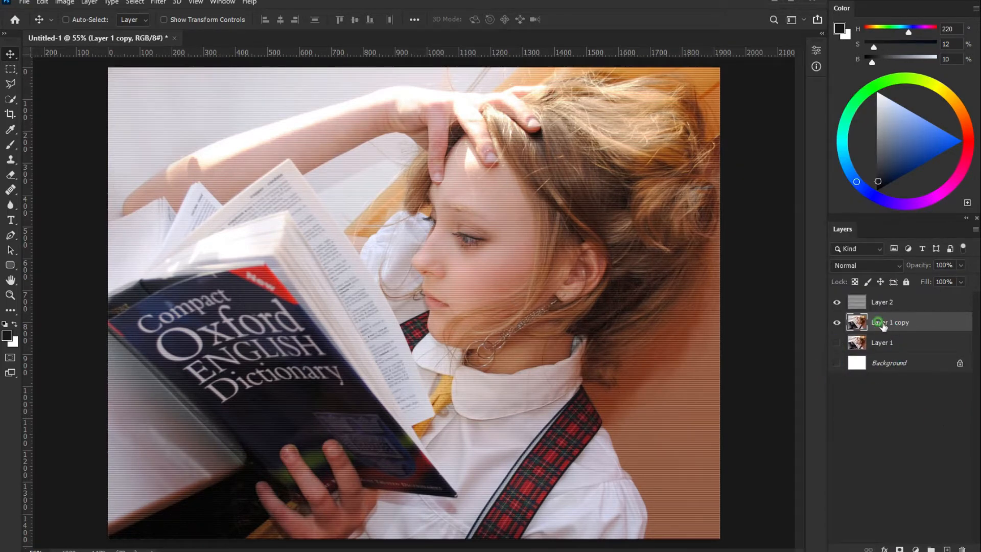
Restrict Layer 1 copy to the red channel by disabling its G and B channels in the blending options
right_click(879, 322)
left_click(783, 88)
left_click_drag(660, 163, 513, 253)
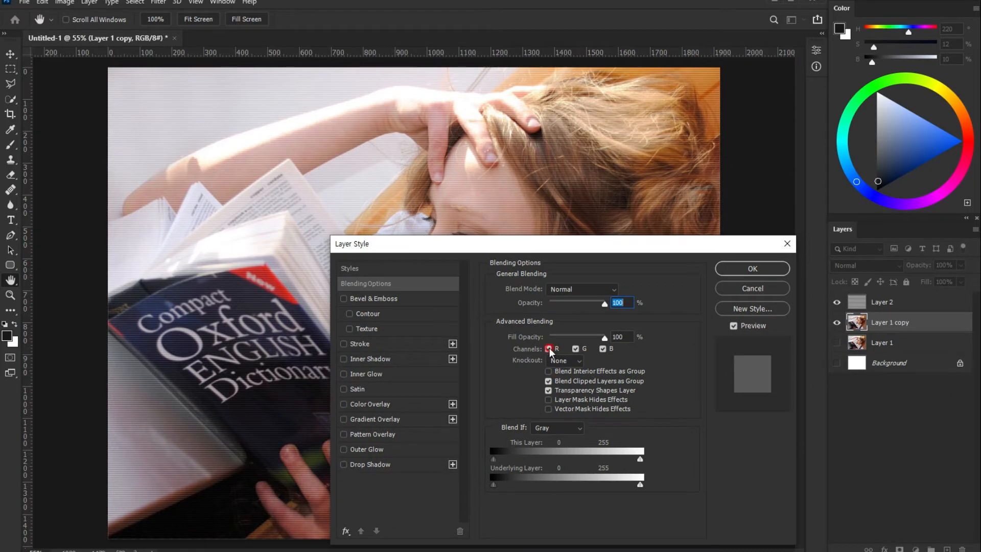
left_click(576, 349)
left_click(602, 349)
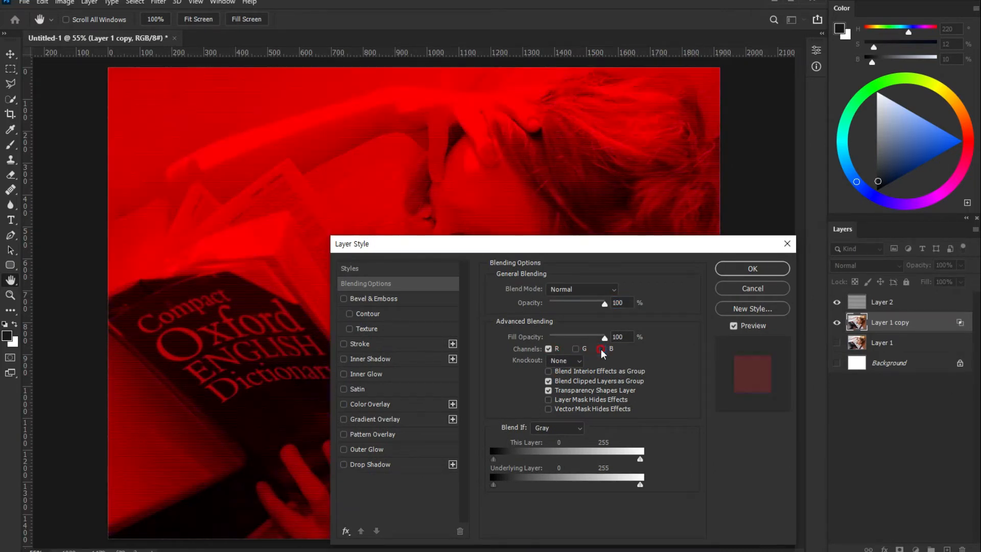
left_click(743, 268)
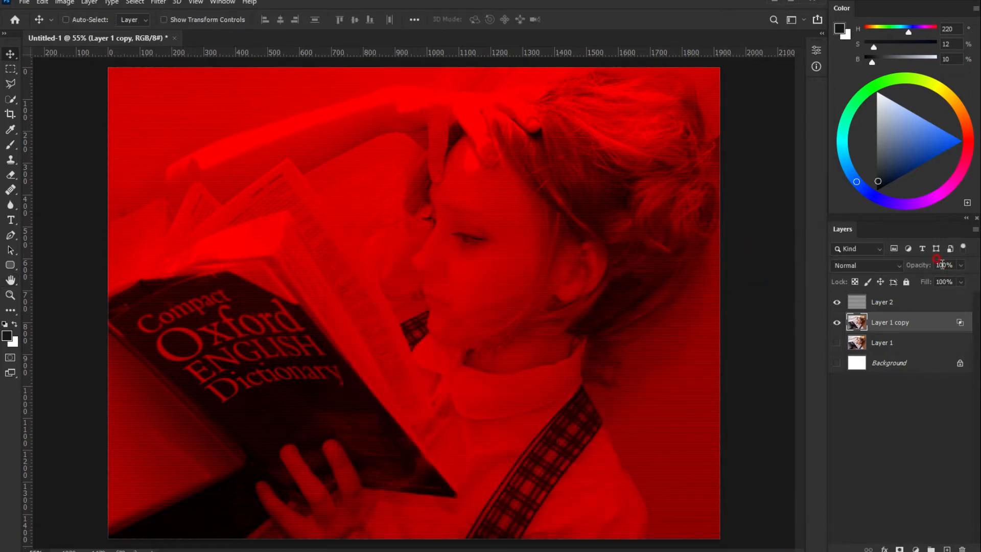
Set the opacity of Layer 1 copy to 70% and check its effect by toggling its visibility
left_click(919, 264)
type("70")
left_click(899, 407)
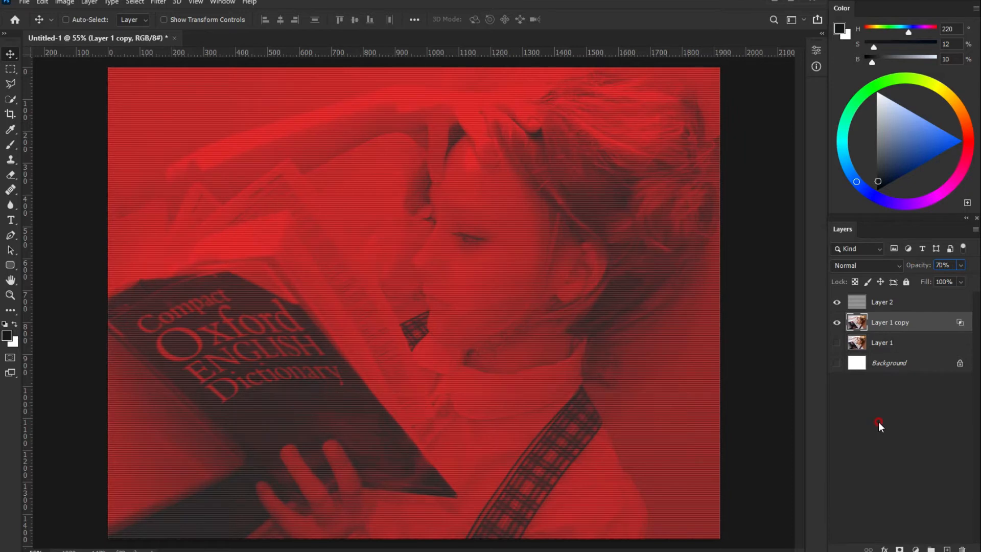
left_click(875, 417)
left_click(846, 327)
left_click(837, 322)
left_click(836, 323)
left_click(876, 323)
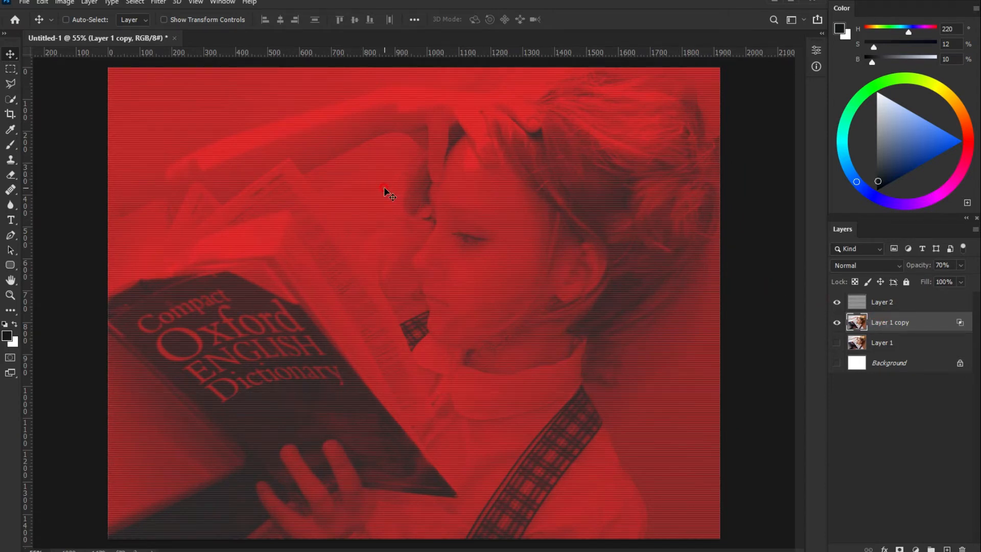
Nudge Layer 1 copy about 30 pixels to the right and show Layer 1 again
key("shift+Right")
key("shift+Right")
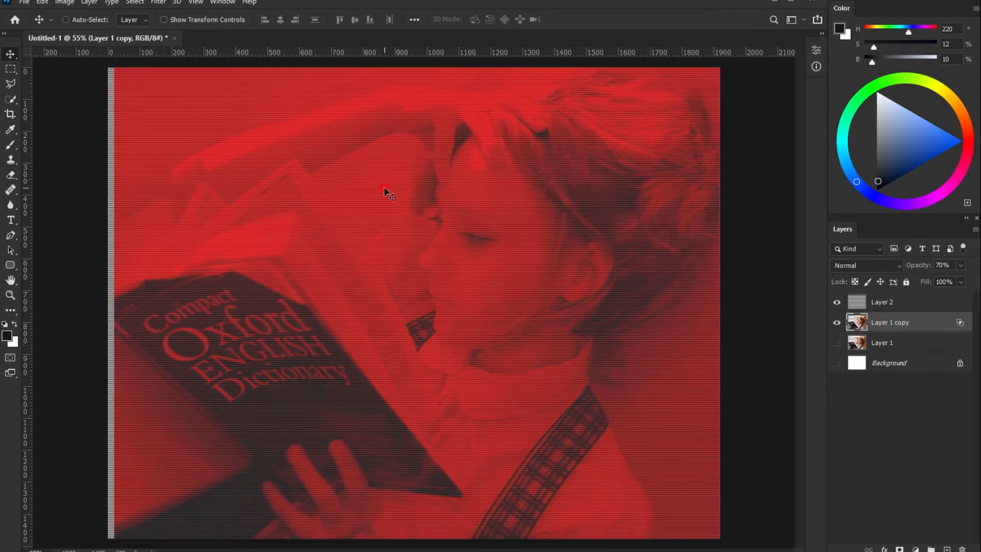
key("shift+Right")
key("shift+Right")
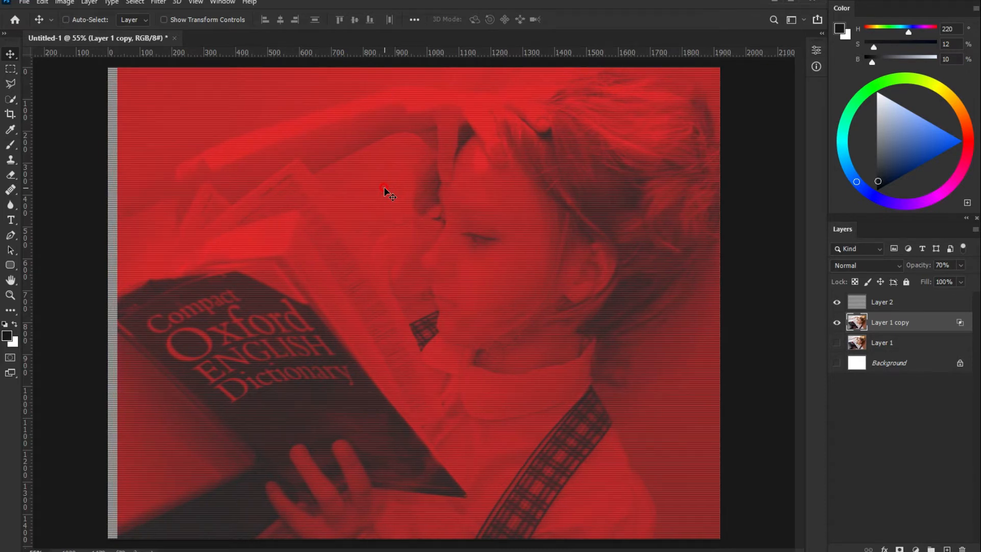
left_click(837, 343)
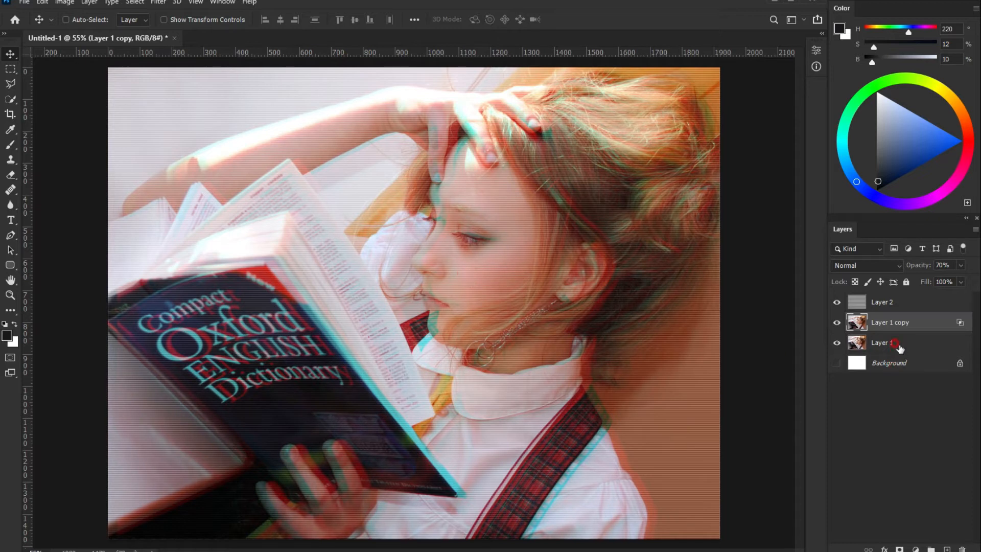
Duplicate Layer 1 again and desaturate the new copy
left_click(848, 342)
left_click_drag(886, 341, 945, 548)
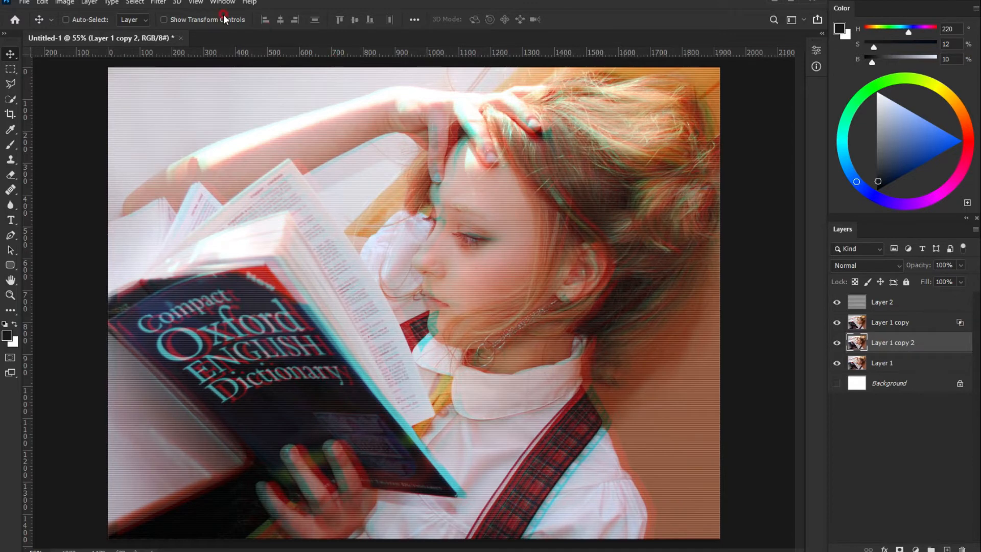
left_click(63, 3)
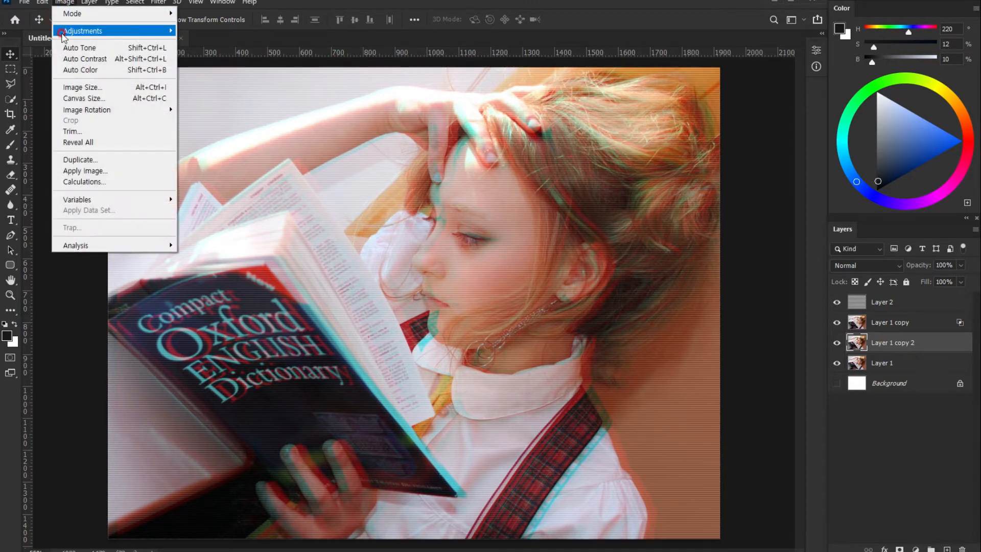
left_click(68, 29)
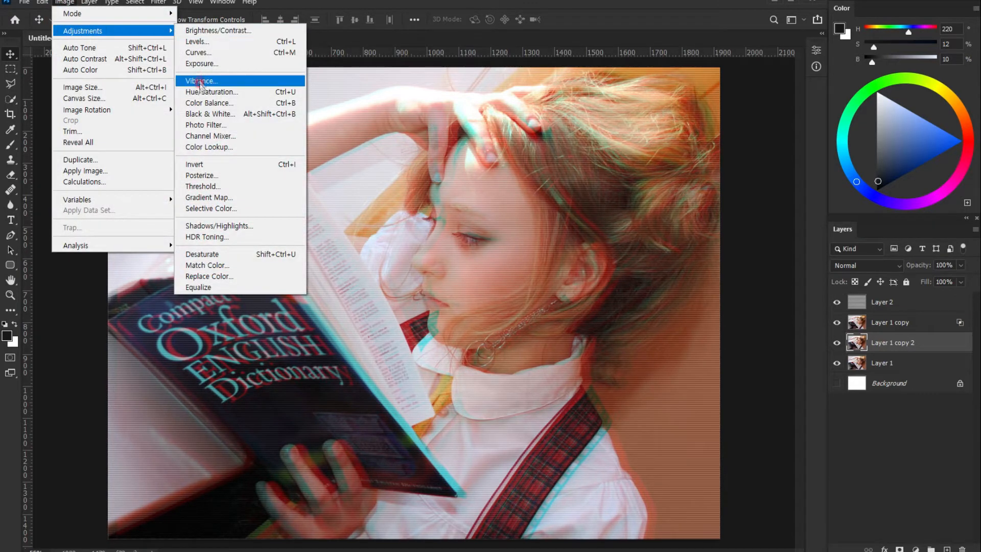
left_click(223, 167)
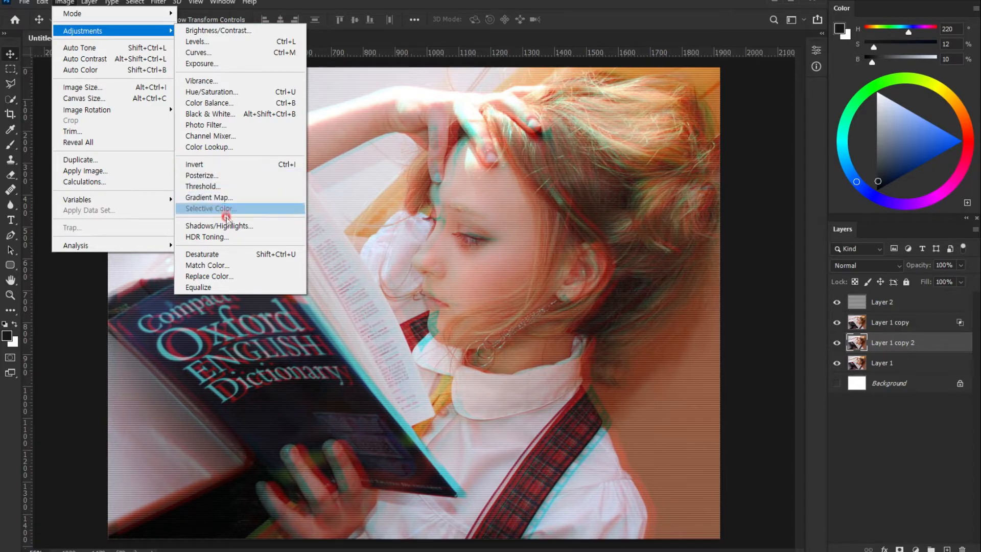
left_click(227, 254)
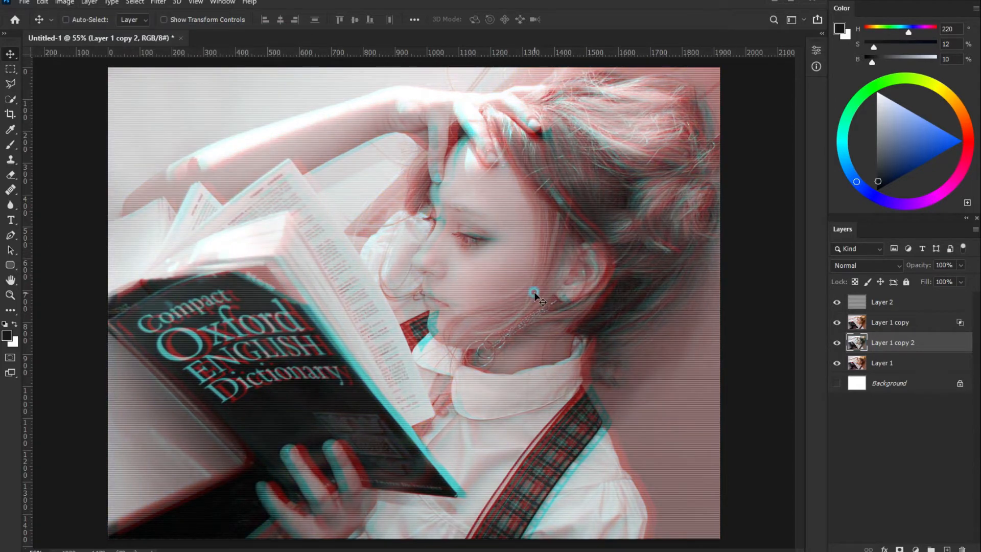
Lower the opacity of the desaturated Layer 1 copy 2 to about 53%
left_click(896, 342)
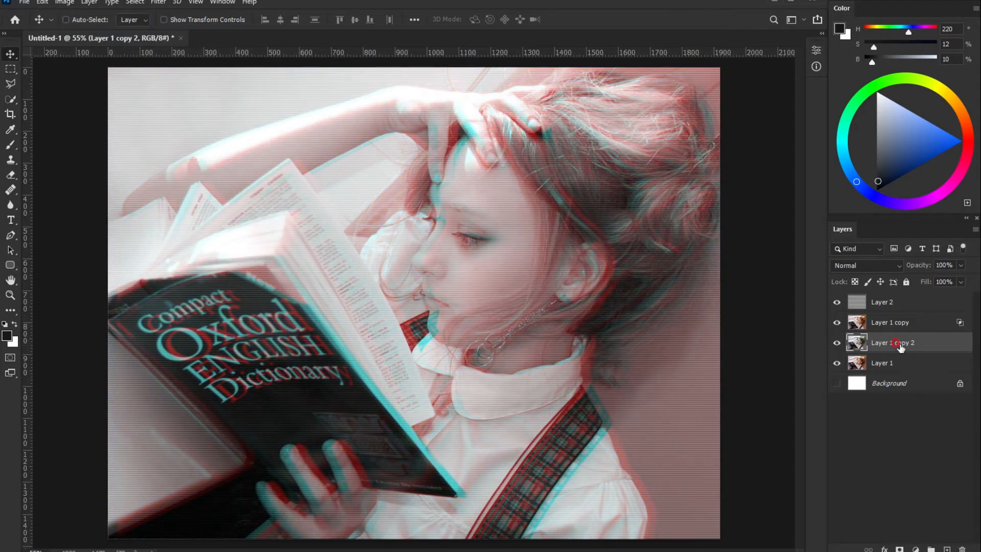
left_click(961, 268)
left_click(935, 280)
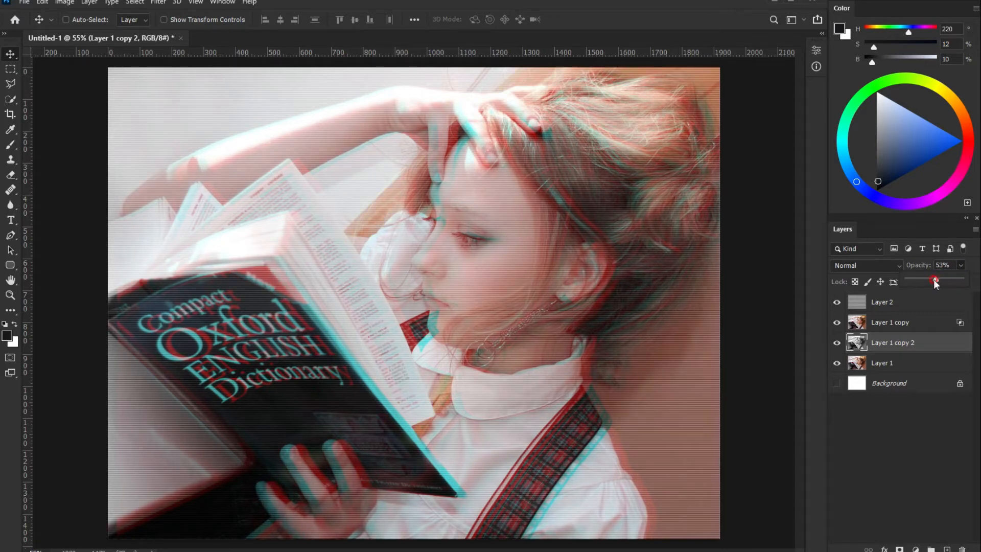
left_click(502, 254)
Duplicate Layer 1 once more, move the copy to the top of the layer stack and hide it
left_click(908, 368)
left_click_drag(905, 365, 946, 549)
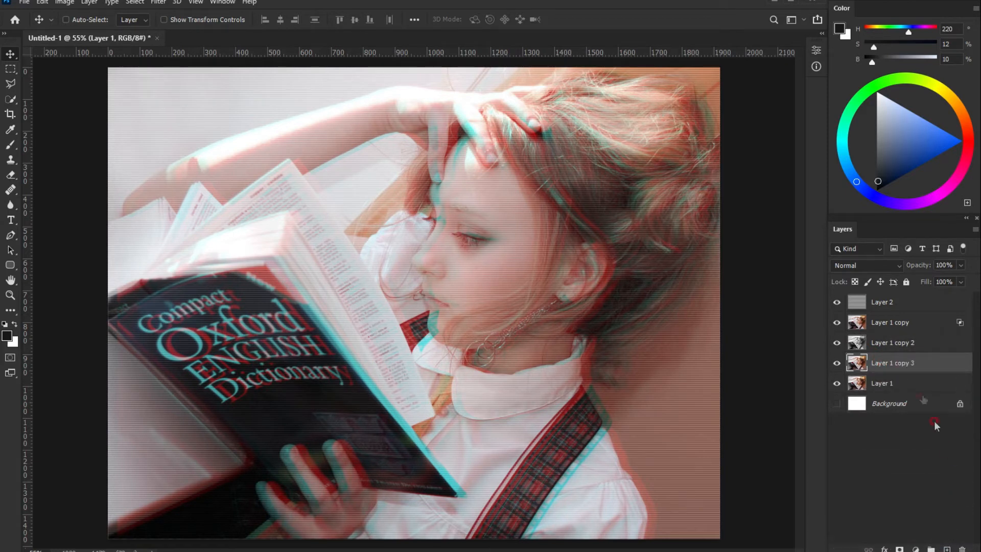
left_click_drag(889, 362, 903, 293)
left_click(837, 302)
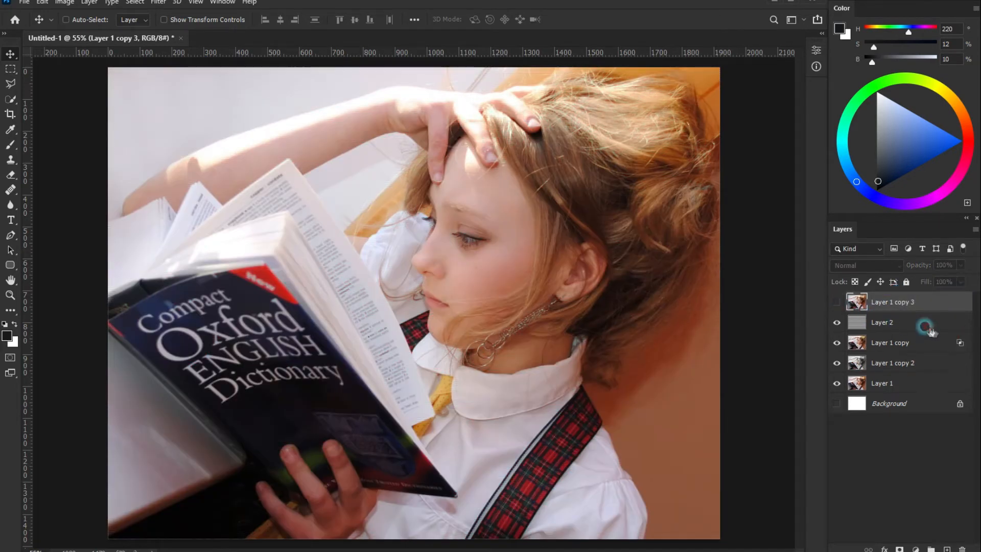
left_click(889, 323)
left_click(837, 384)
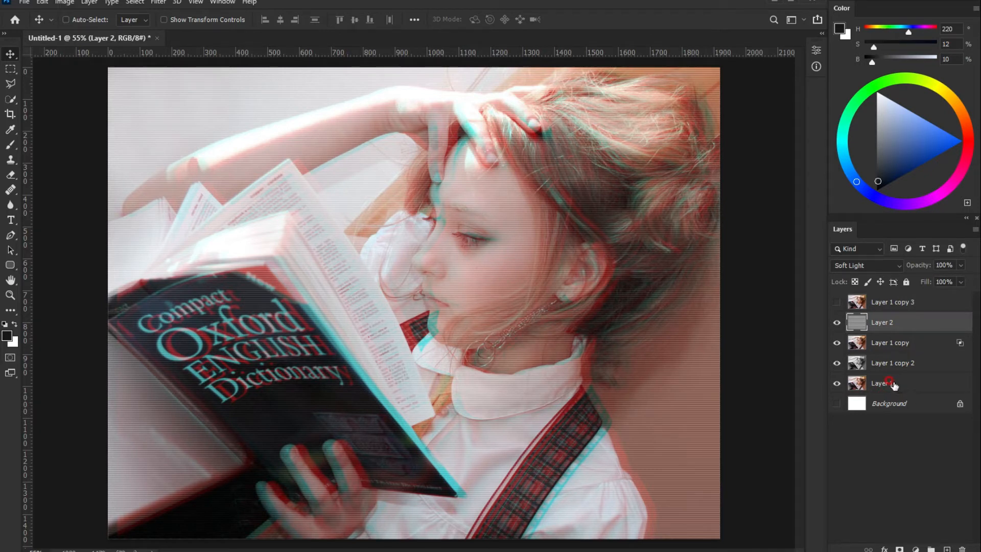
Group Layer 1 copy, Layer 1 copy 2 and Layer 1 together
left_click(892, 440)
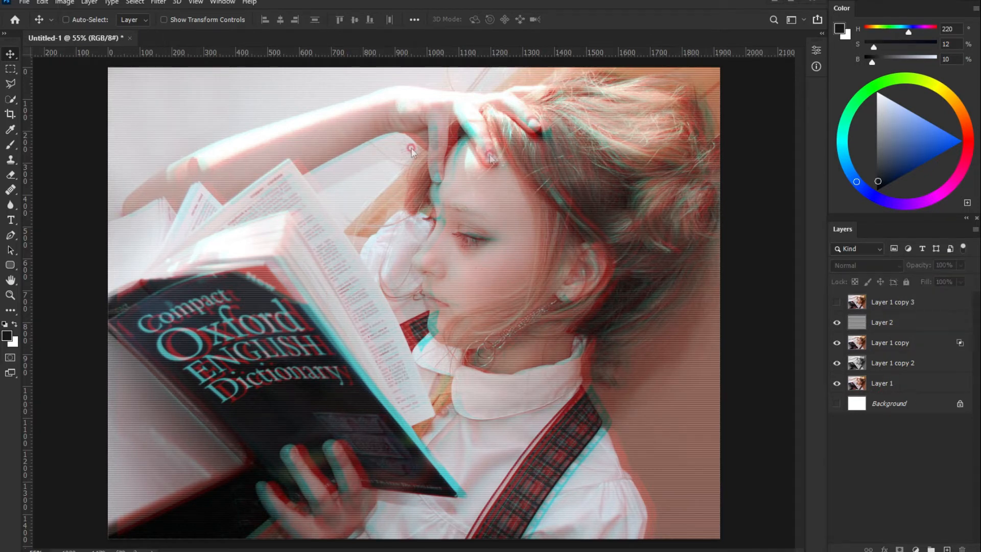
left_click(897, 350)
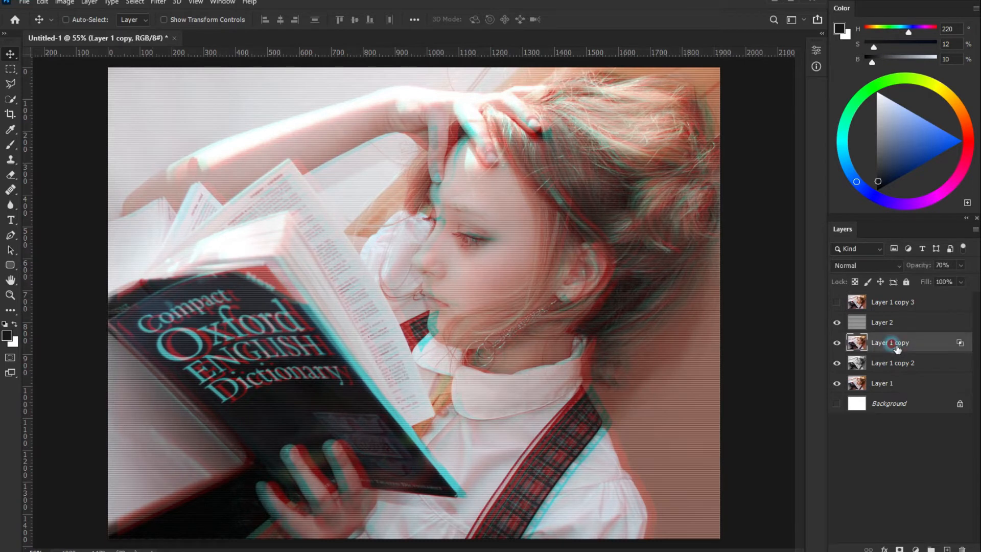
left_click(894, 383, "shift")
left_click(931, 548)
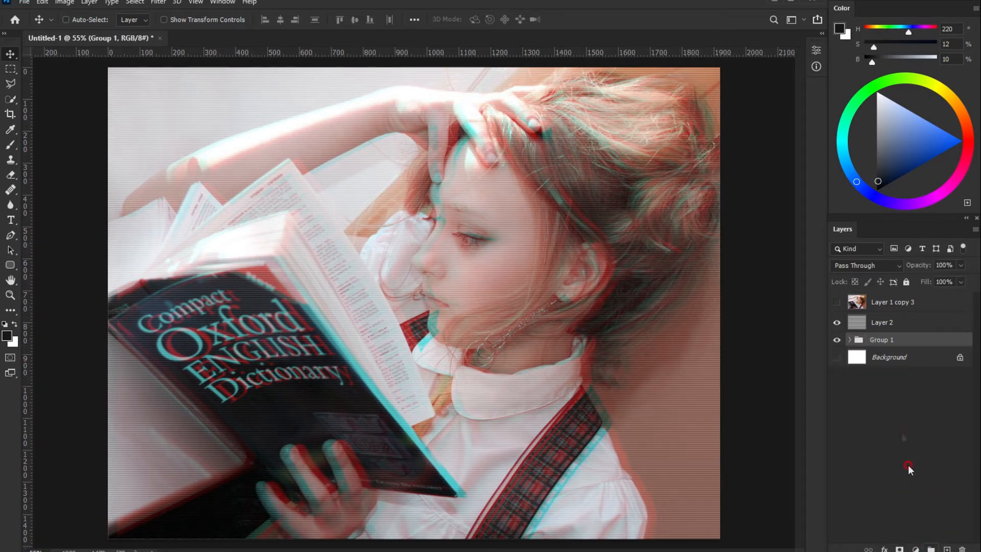
Duplicate Group 1 and merge the duplicate into a single layer
left_click_drag(889, 340, 947, 548)
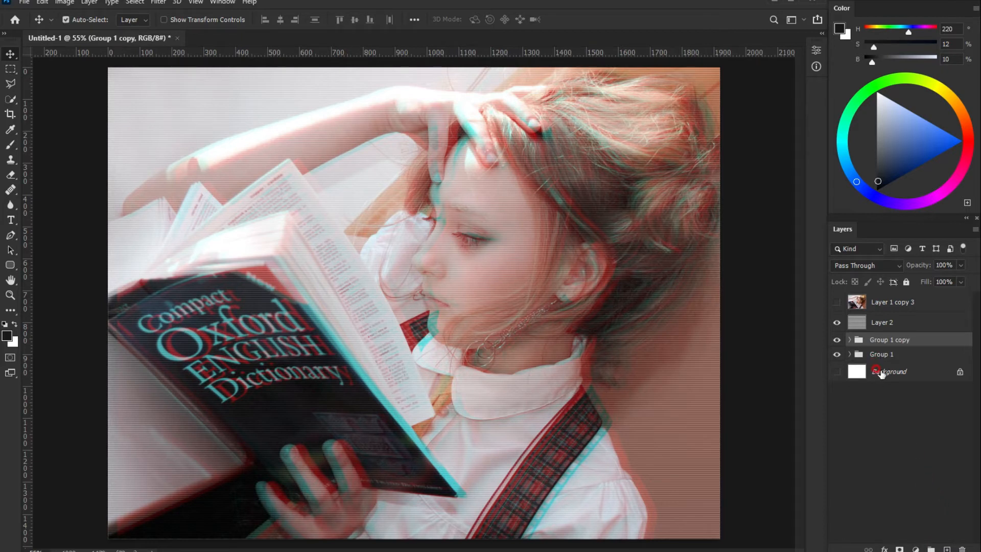
key("ctrl+e")
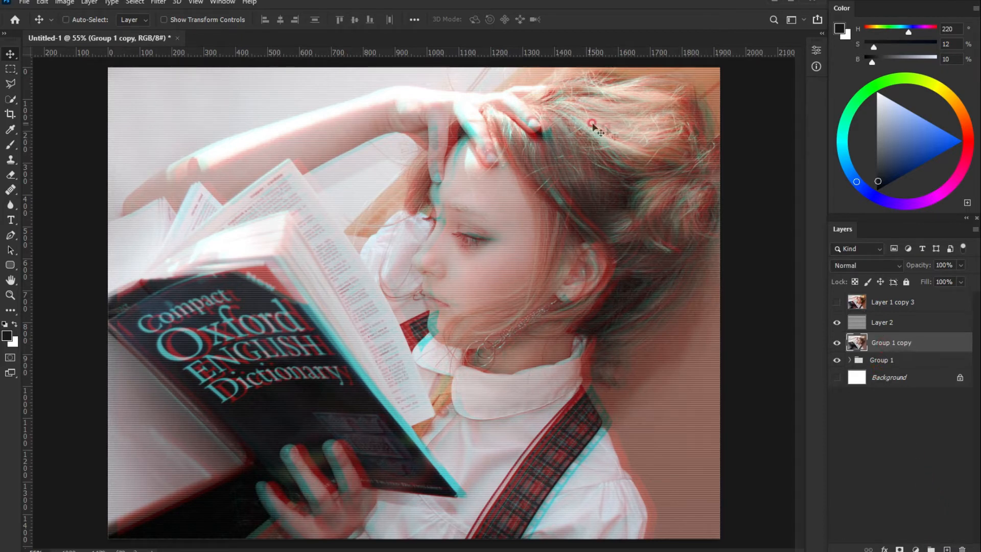
Apply the Shear filter to Group 1 copy with a multi-point zigzag curve and undefined areas set to Wrap Around
left_click(158, 2)
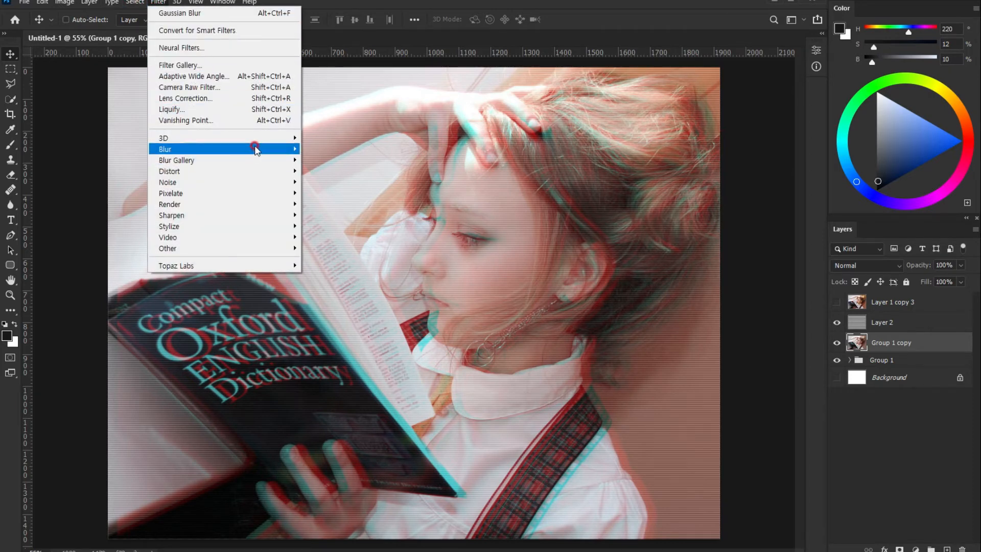
mouse_move(256, 149)
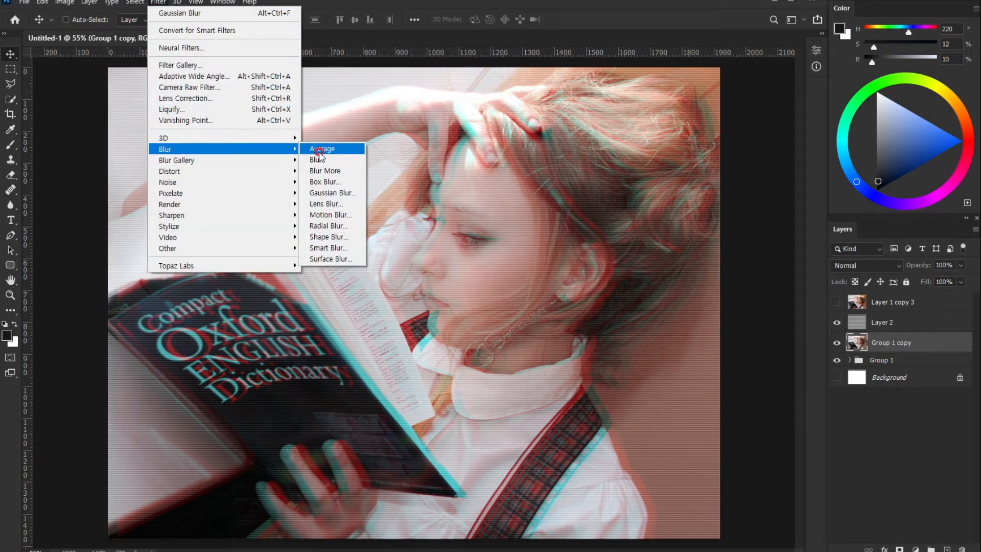
mouse_move(266, 168)
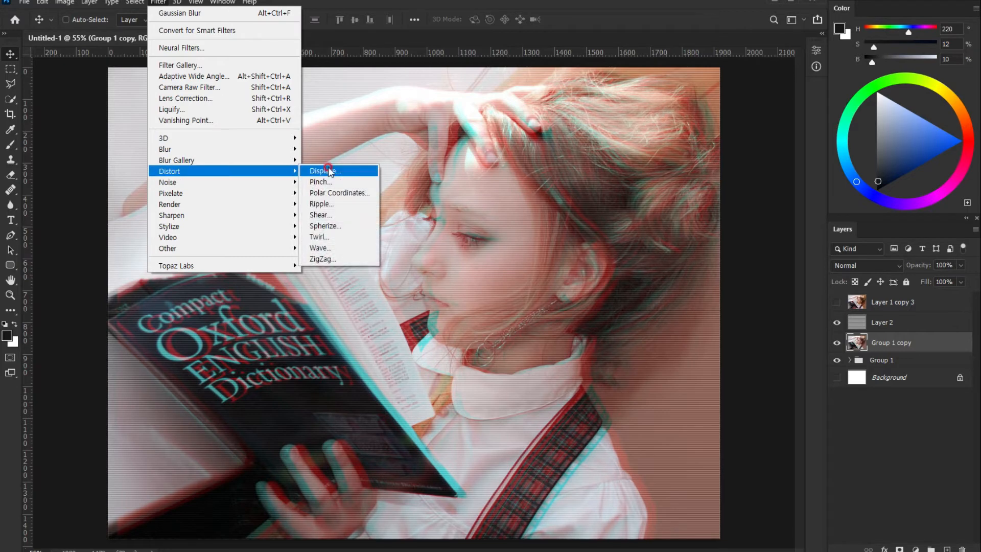
left_click(346, 218)
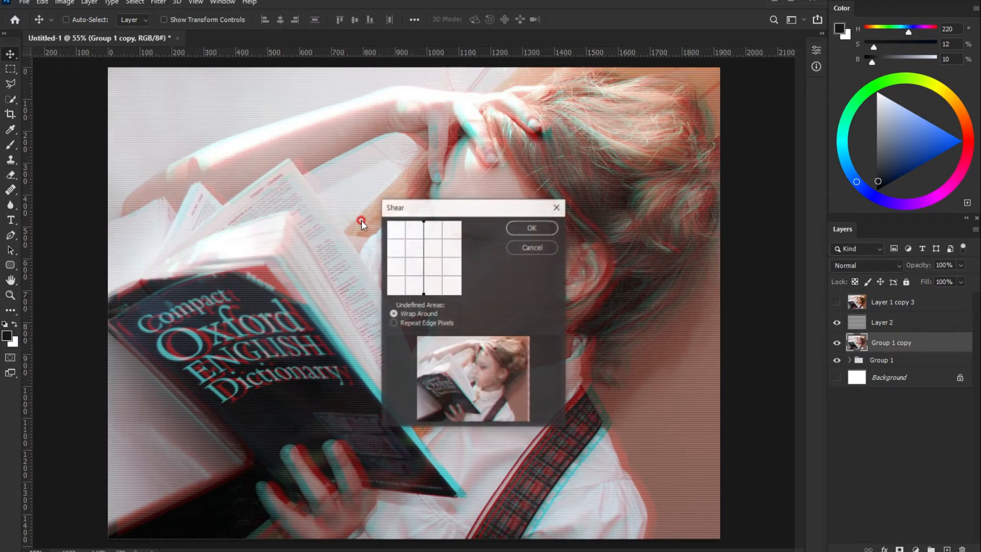
left_click_drag(423, 234, 436, 286)
left_click(425, 272)
mouse_move(420, 236)
left_mouse_down()
mouse_move(447, 237)
mouse_move(410, 235)
left_mouse_up()
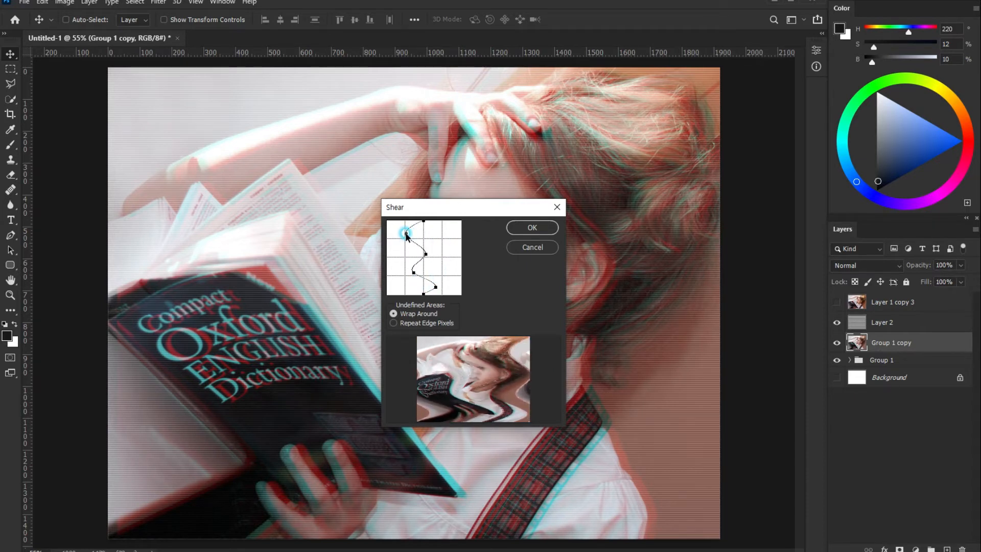
left_click(537, 228)
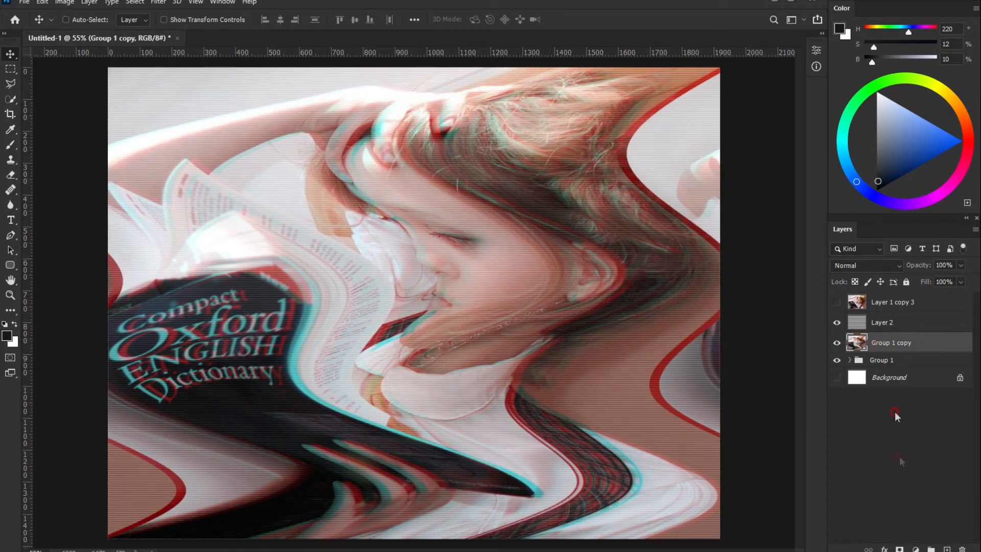
Add a layer mask to Group 1 copy and invert it to black
left_click(892, 547)
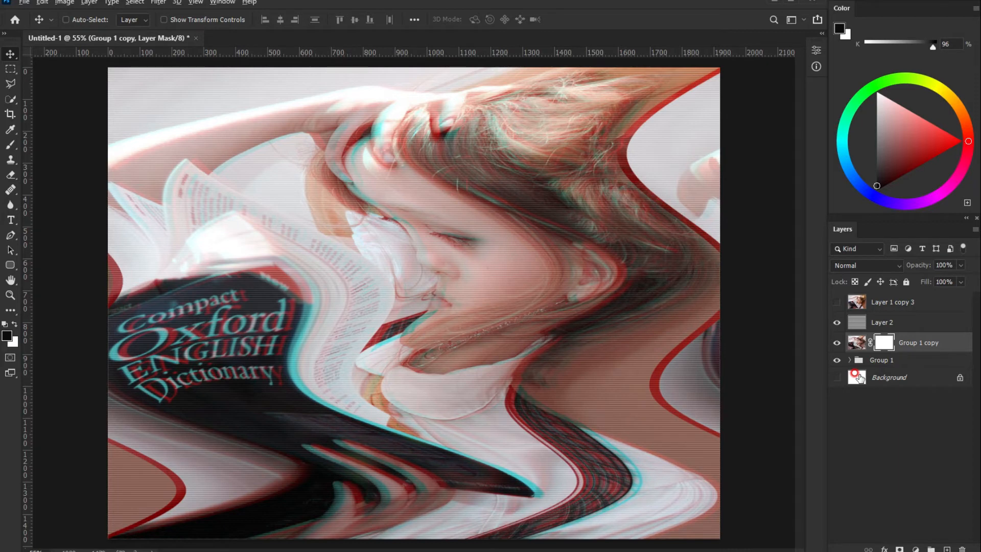
key("ctrl+i")
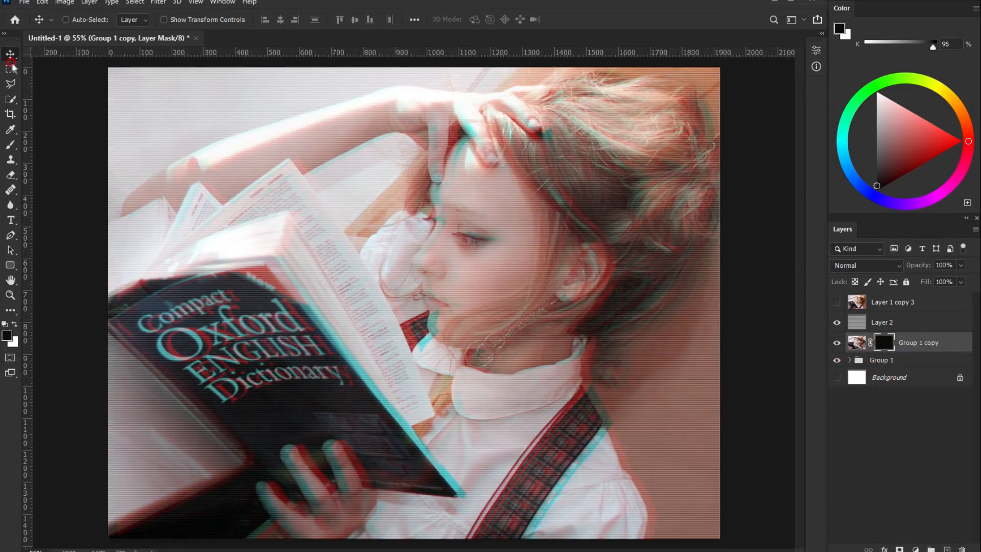
Select four full-width horizontal strips of varying thickness across the image, at the forehead, nose, collar and lower hand
left_click(6, 70)
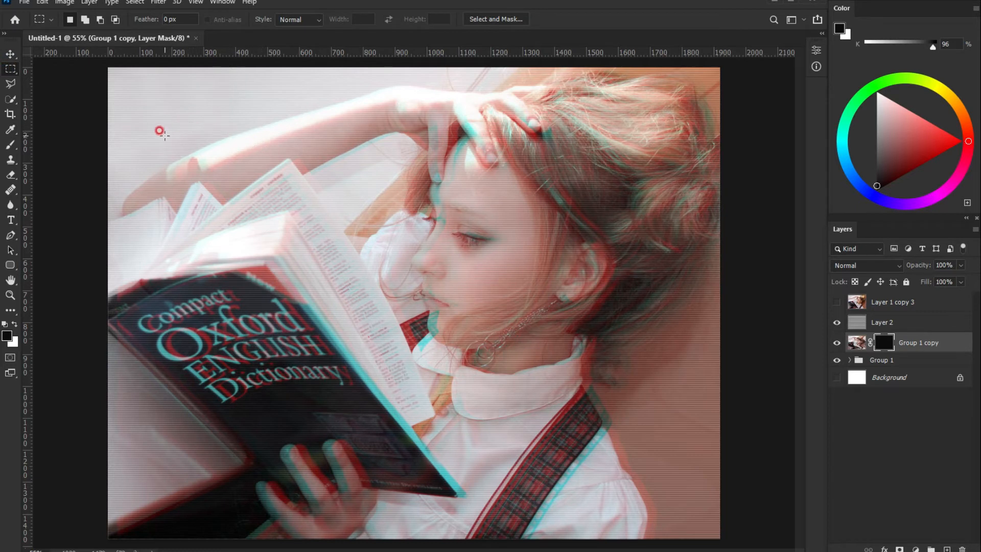
left_click_drag(88, 136, 747, 153)
left_click_drag(77, 260, 736, 264)
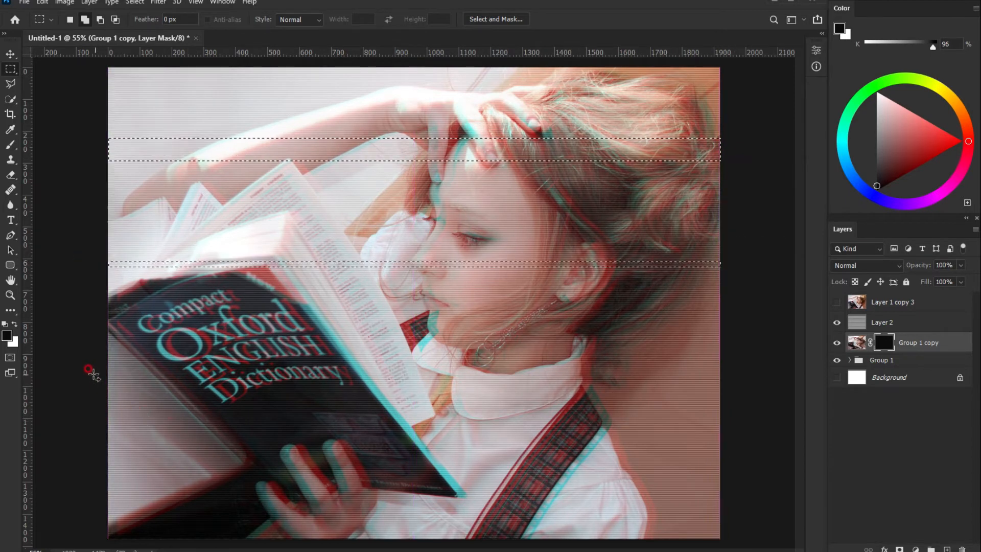
left_click_drag(68, 474, 784, 499)
left_click_drag(86, 396, 768, 404)
key("Escape")
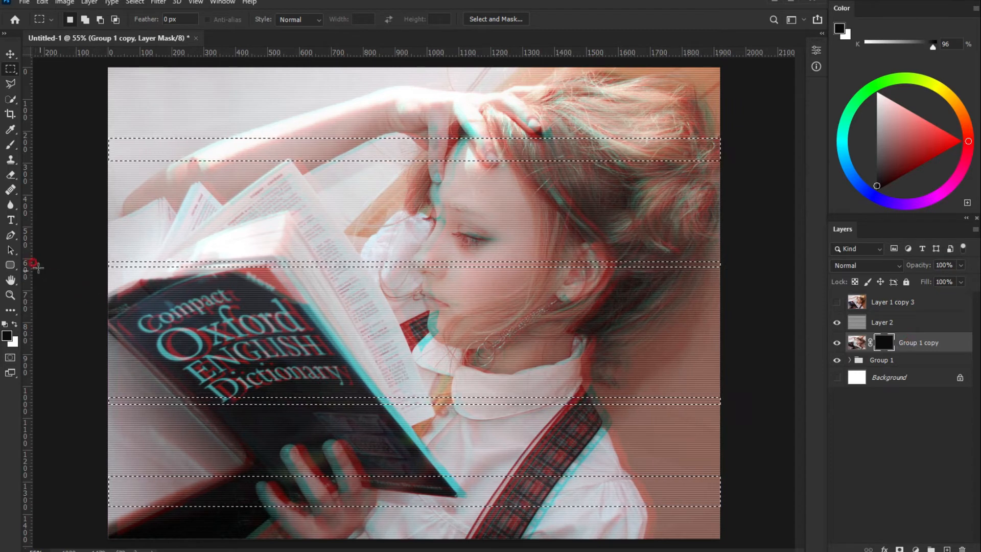
Fill the selected strips on Group 1 copy's layer mask with white and clear the selection
left_click(14, 325)
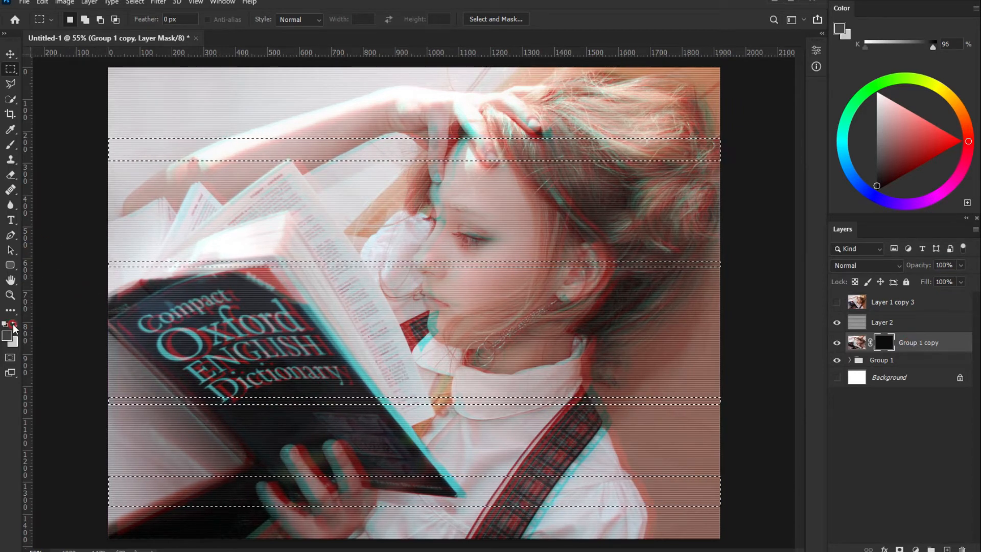
left_click(14, 325)
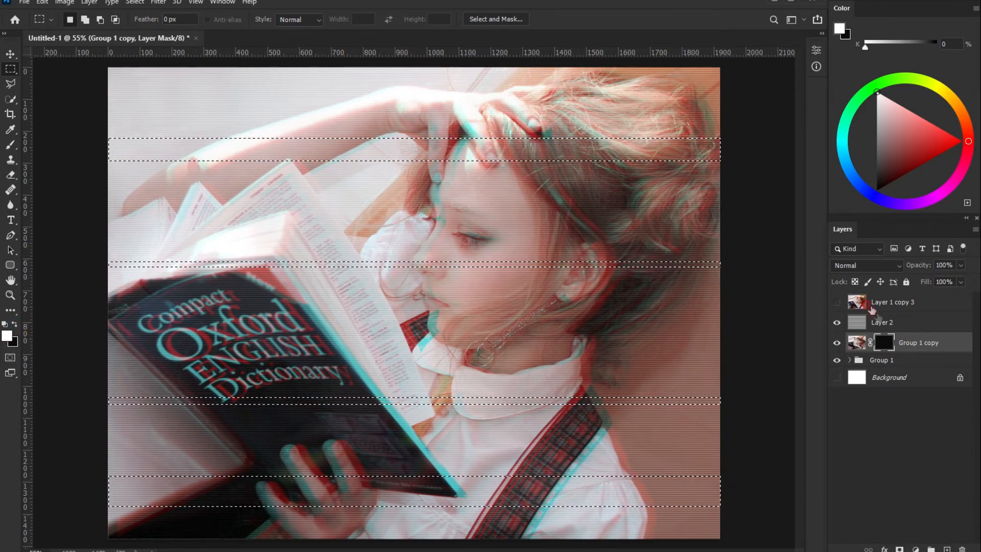
left_click(883, 350)
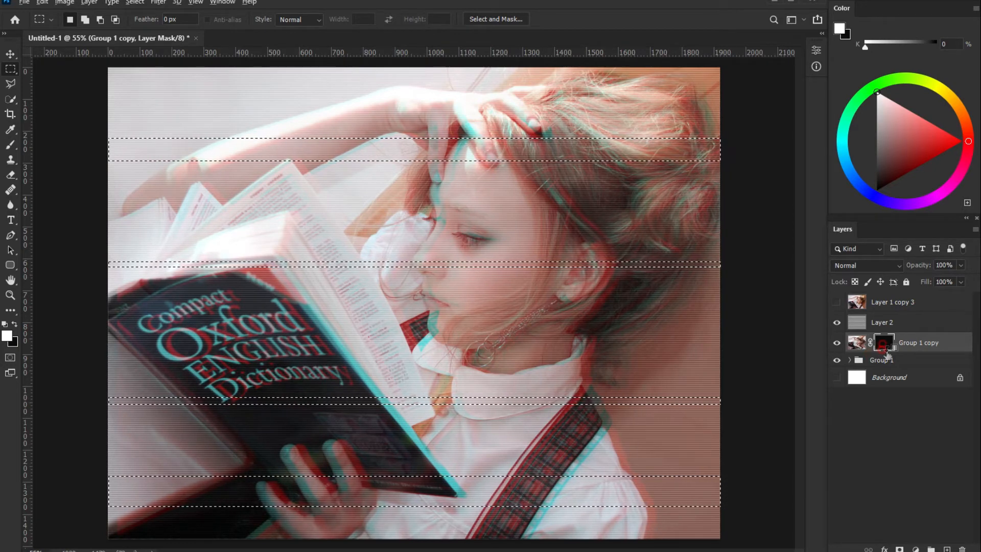
key("alt+BackSpace")
left_click(833, 329)
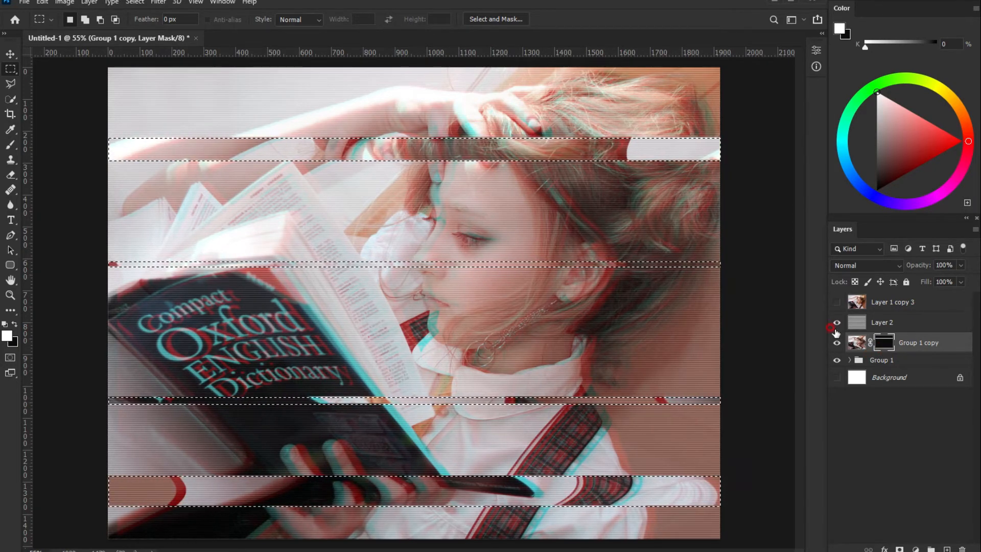
left_click(509, 299)
left_click(454, 127)
left_click(431, 238)
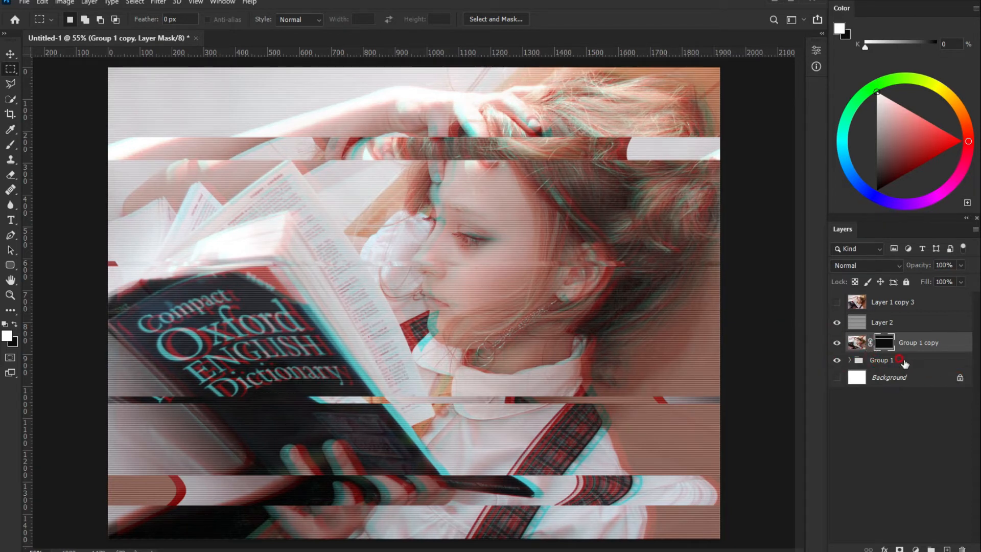
Duplicate Group 1 again and merge the new copy into a single layer
left_click(878, 360)
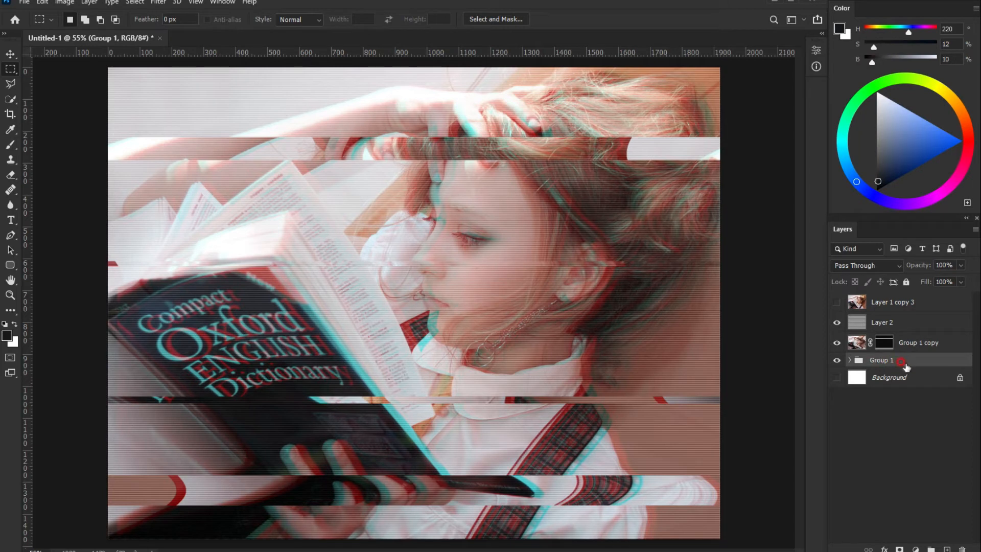
left_click_drag(895, 361, 947, 549)
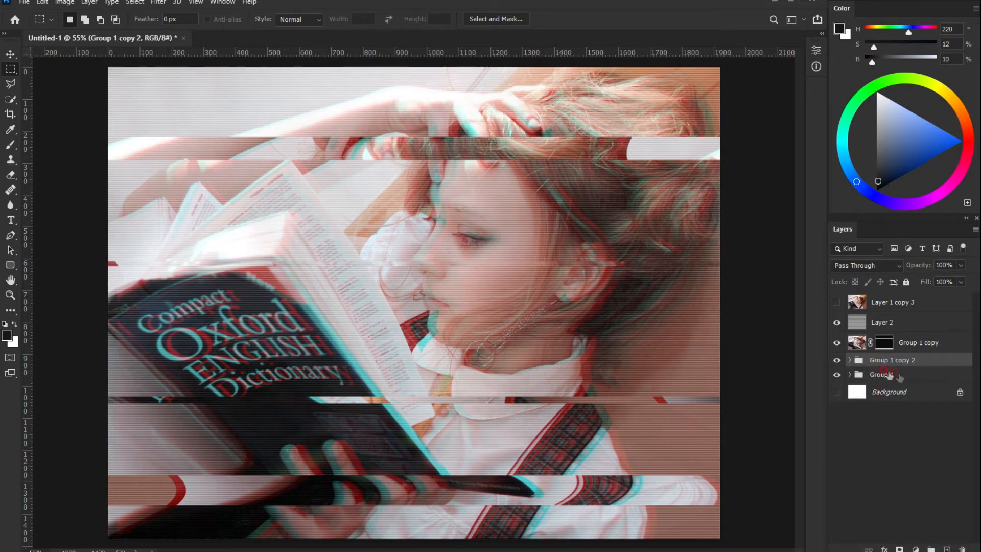
key("ctrl+e")
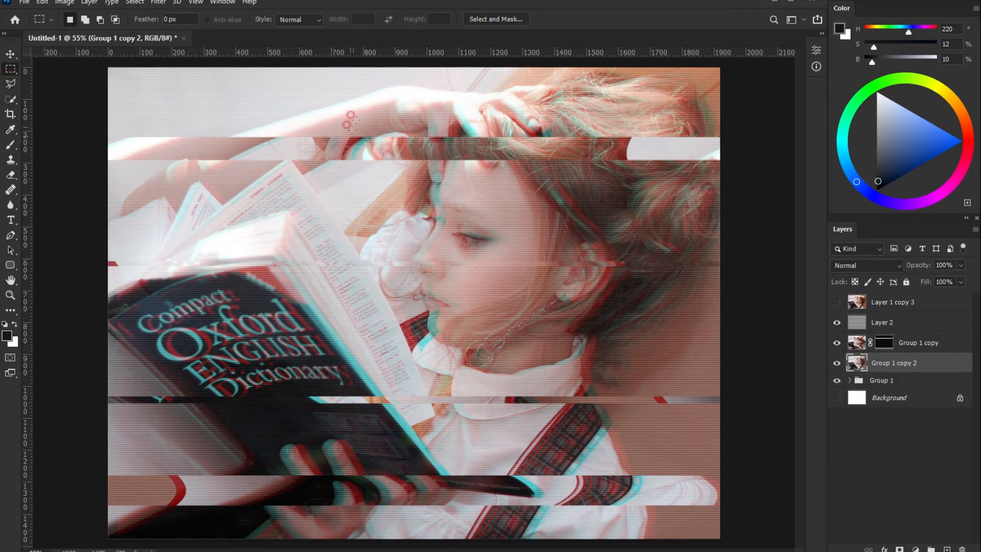
Select a thin horizontal strip across the raised hand and hair on Group 1 copy 2, shift it left about 40 pixels and deselect
left_click_drag(302, 89, 637, 101)
left_click(12, 53)
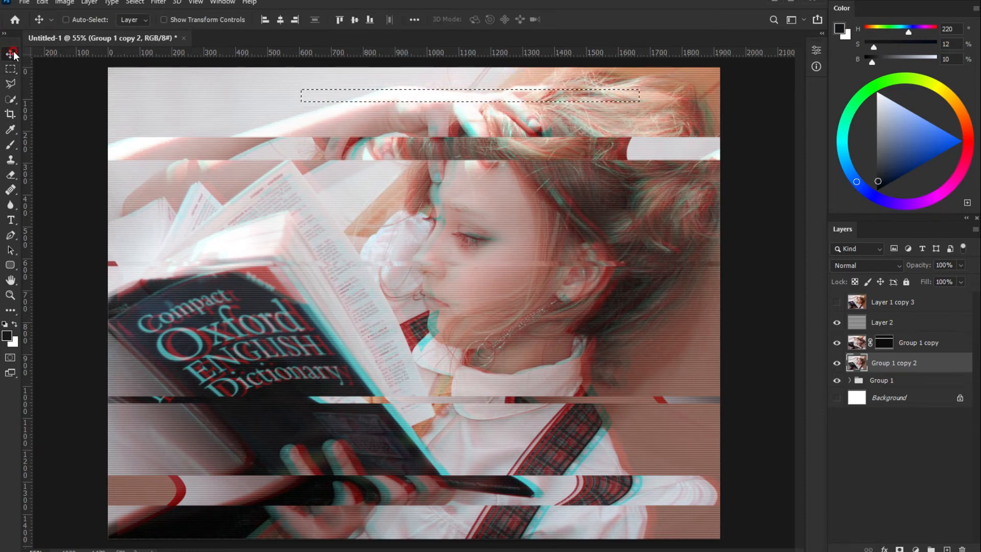
key("shift+Left")
key("shift+Left")
key("shift+Left")
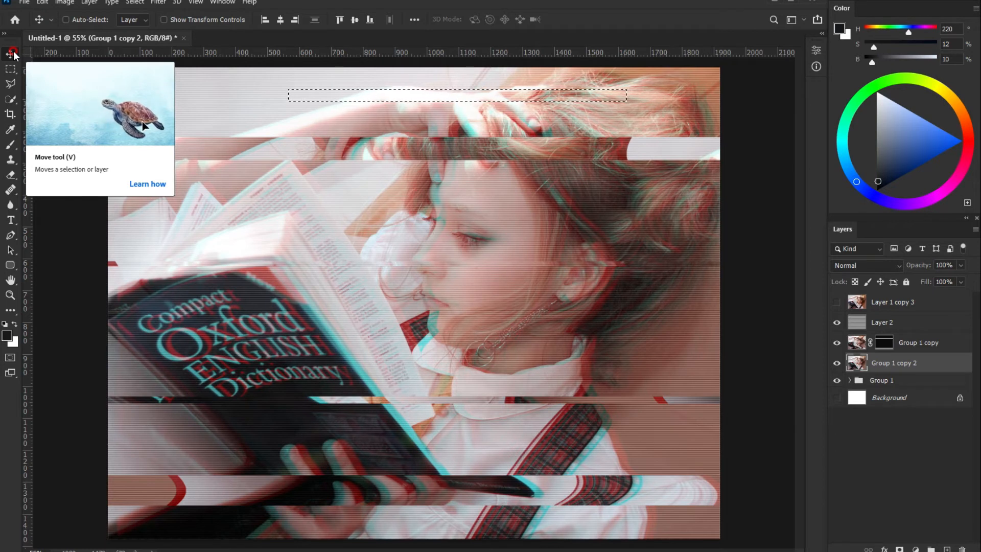
key("ctrl+d")
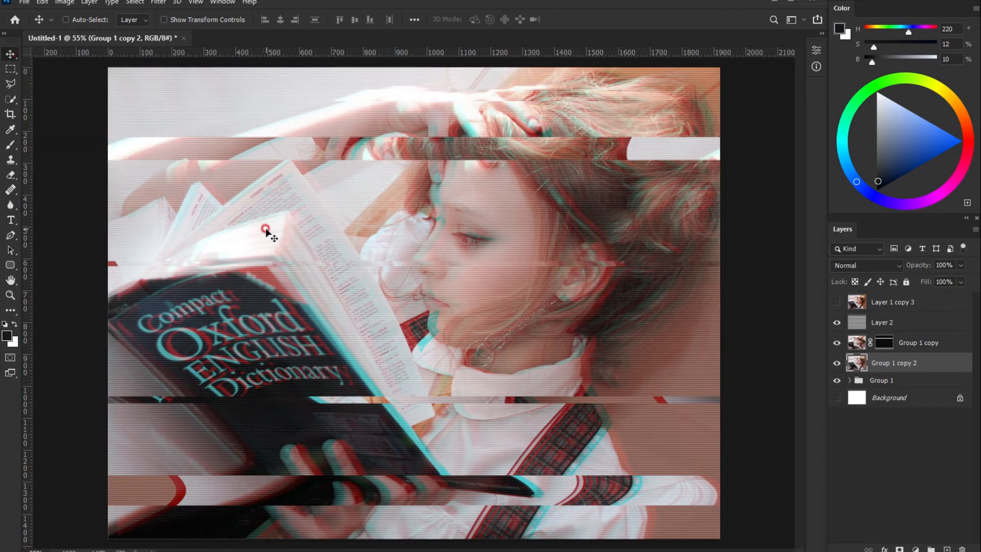
Select a thin horizontal strip across the forehead and hair on Group 1 copy 2, shift it right about 40 pixels and deselect
left_click(11, 68)
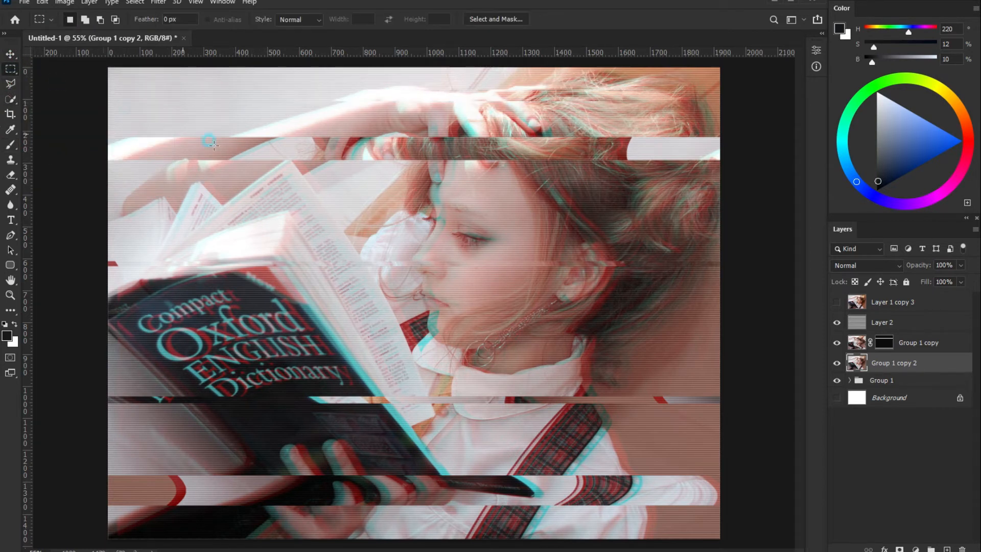
left_click_drag(327, 187, 708, 195)
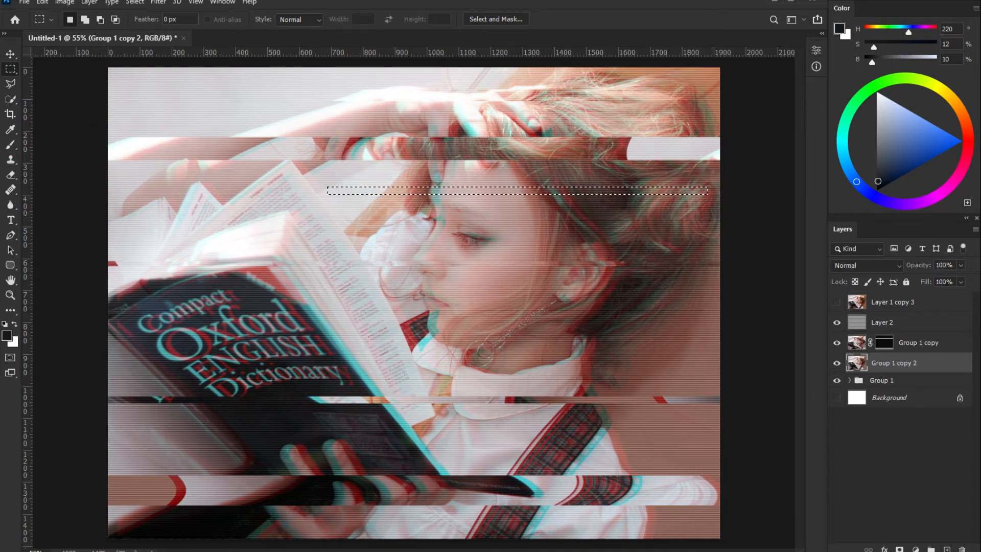
left_click(10, 54)
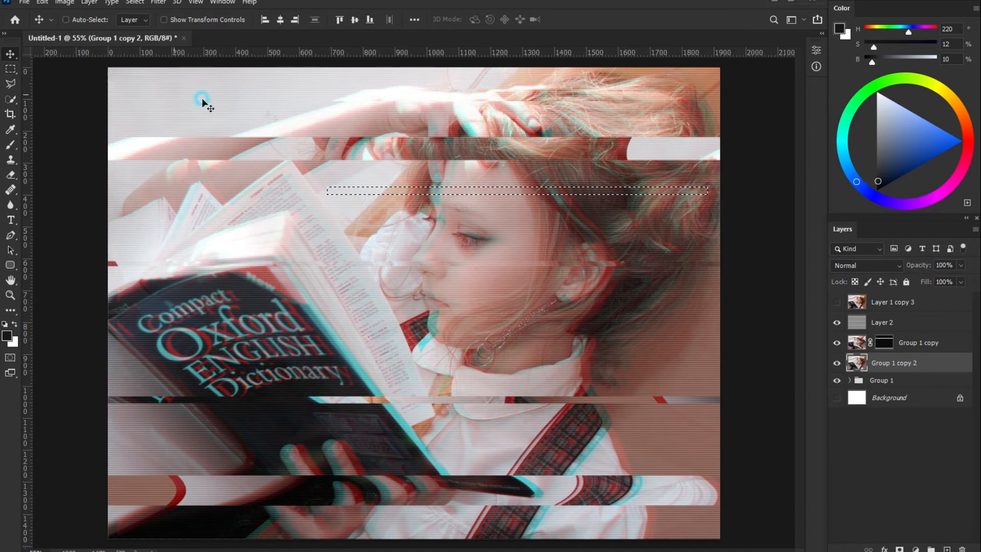
key("shift+Right")
key("shift+Right")
key("shift+Right")
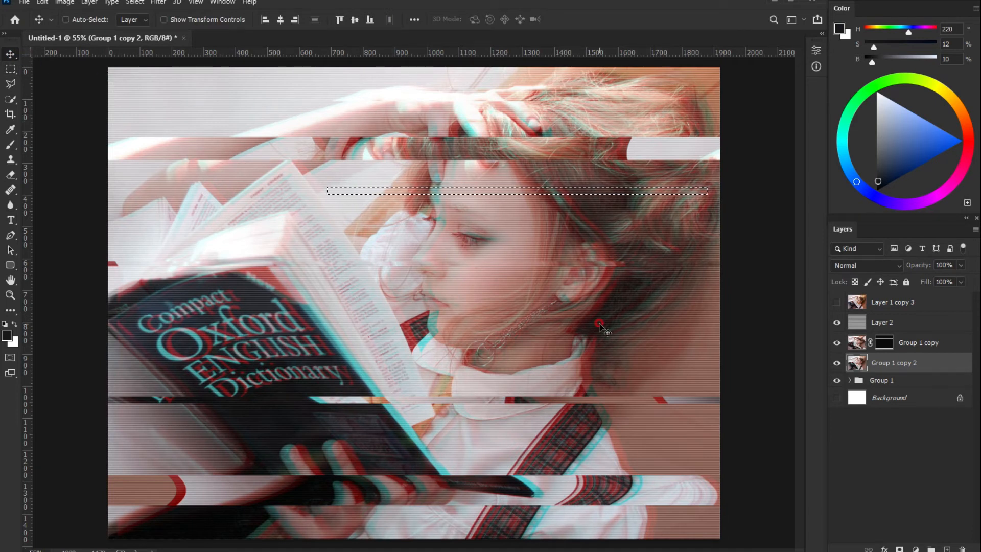
key("shift+Right")
key("shift+Right")
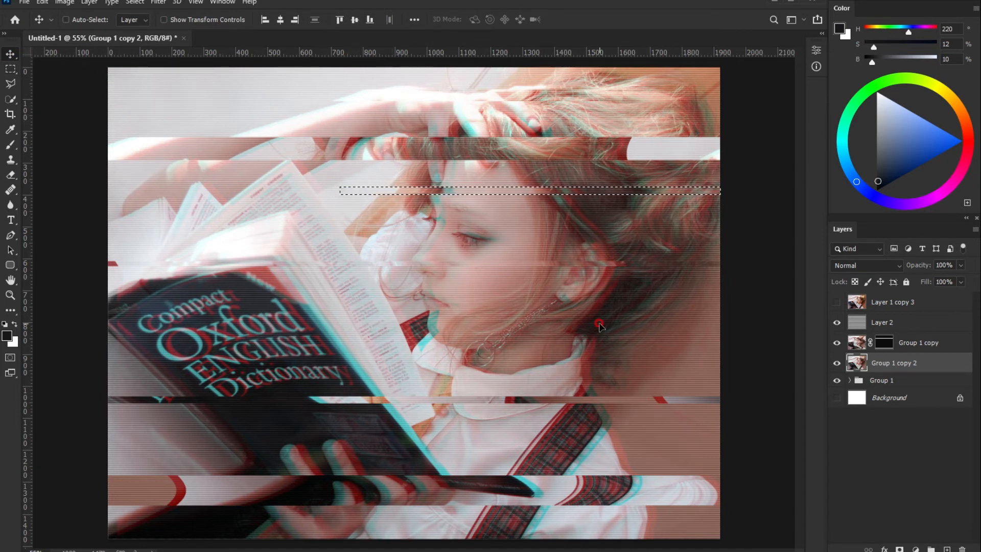
key("ctrl")
key("ctrl+d")
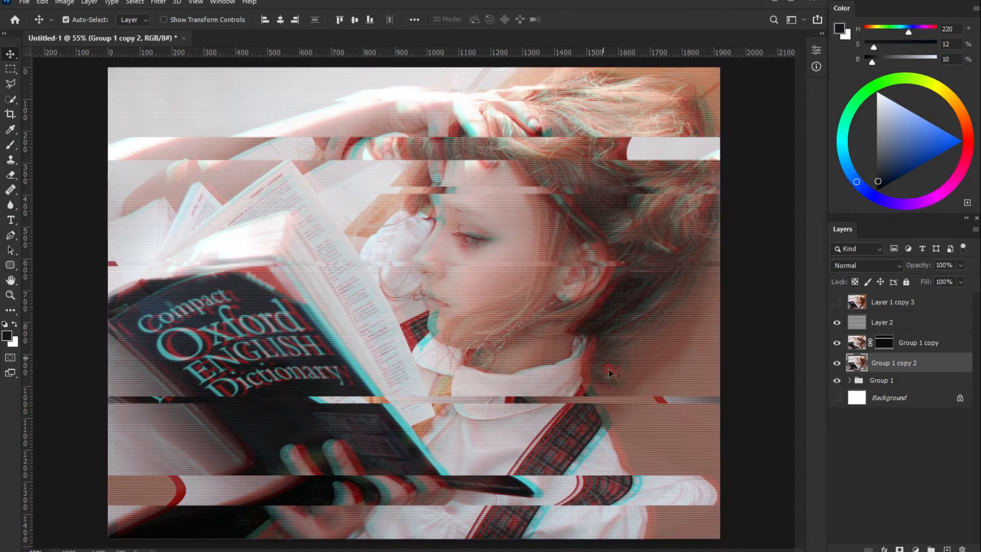
Select a thin horizontal strip across the book title and mouth on Group 1 copy 2, shift it left about 50 pixels and deselect
left_click(10, 69)
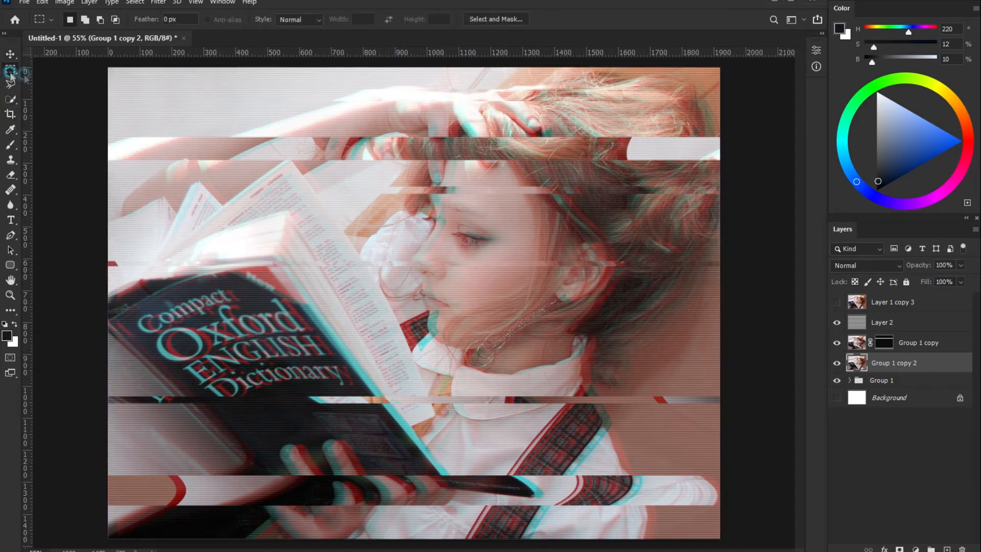
left_click_drag(267, 307, 455, 314)
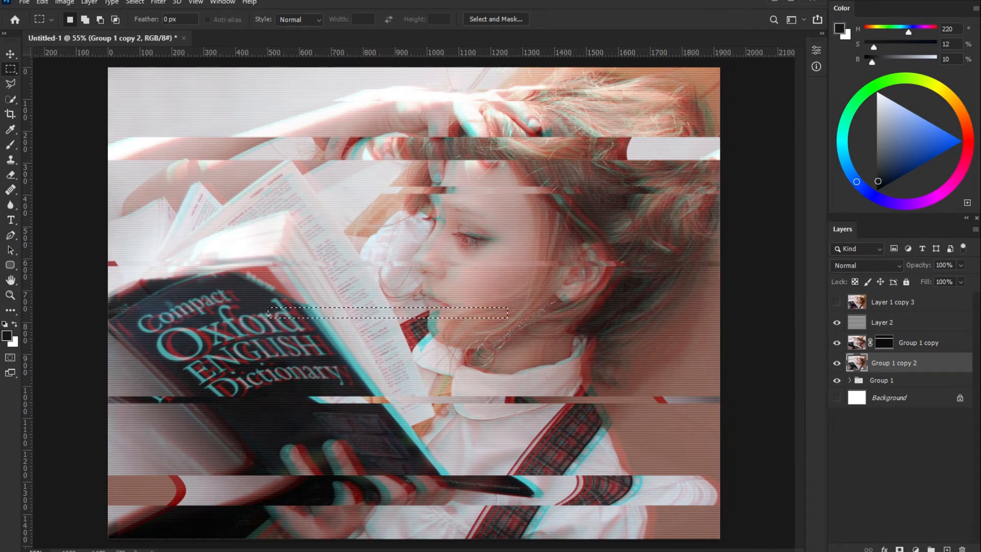
key("v")
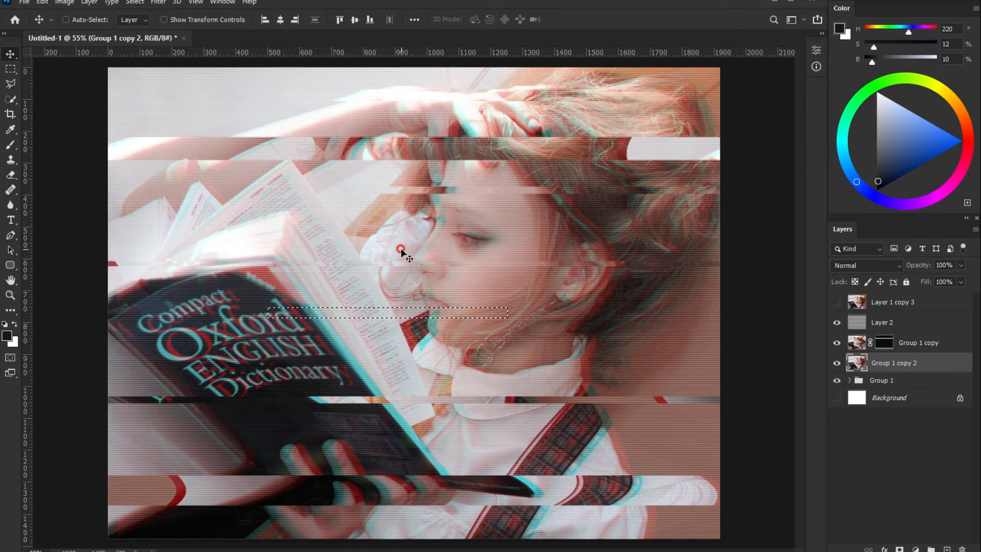
key("shift+Left")
key("shift+Left")
key("shift+Left")
key("shift+Left")
key("shift+Left")
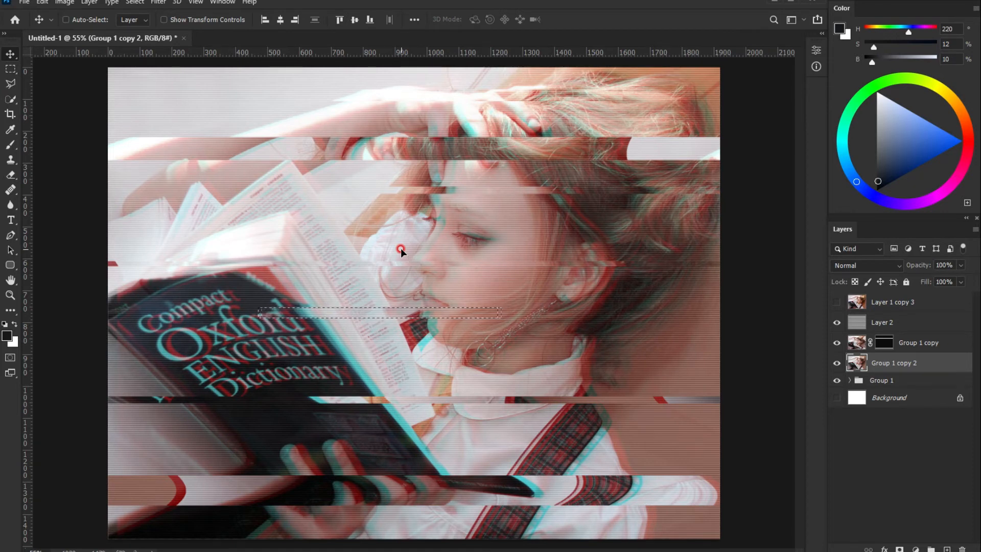
key("ctrl+d")
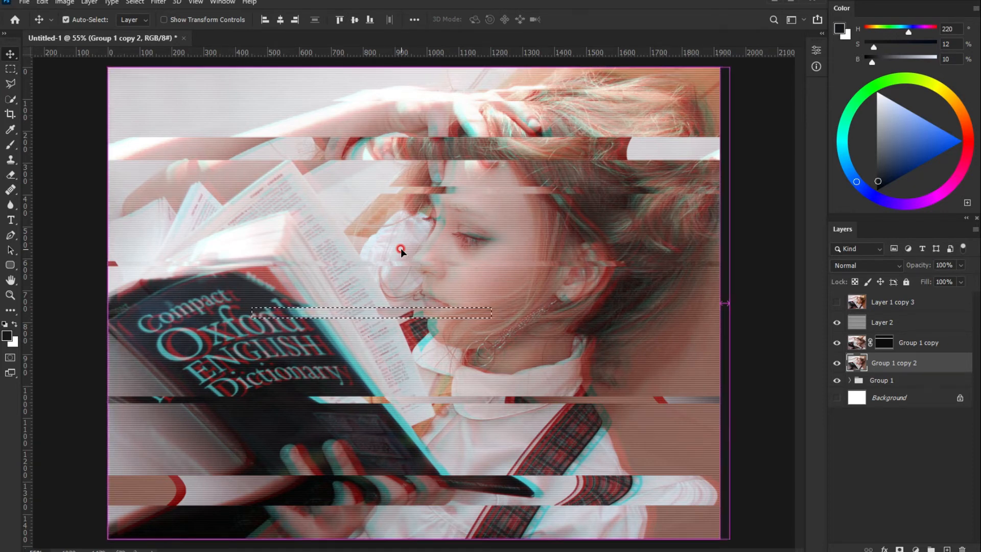
Select a very thin strip from the image's left edge across the lower book cover, shift it right about 50 pixels and deselect
left_click(11, 69)
left_click_drag(108, 434, 509, 434)
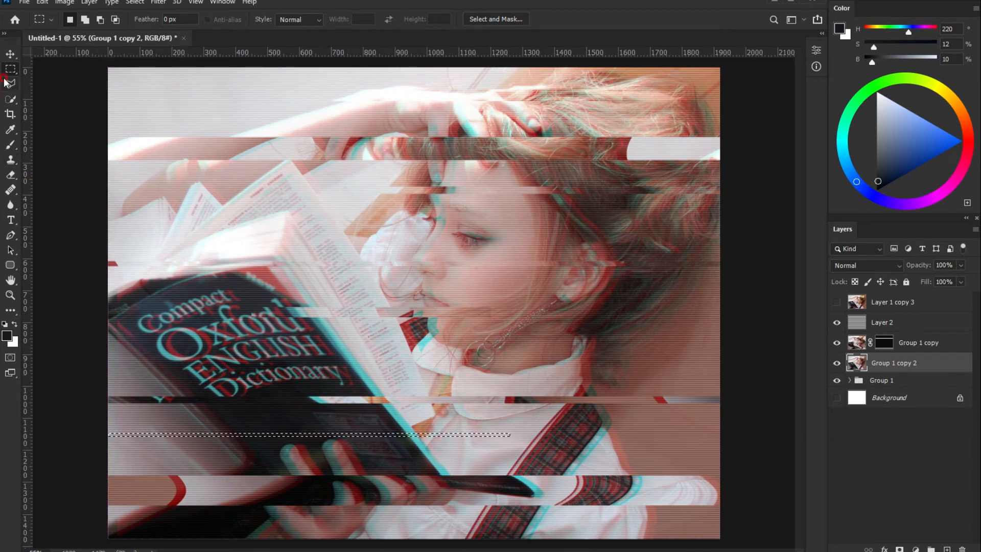
left_click(12, 54)
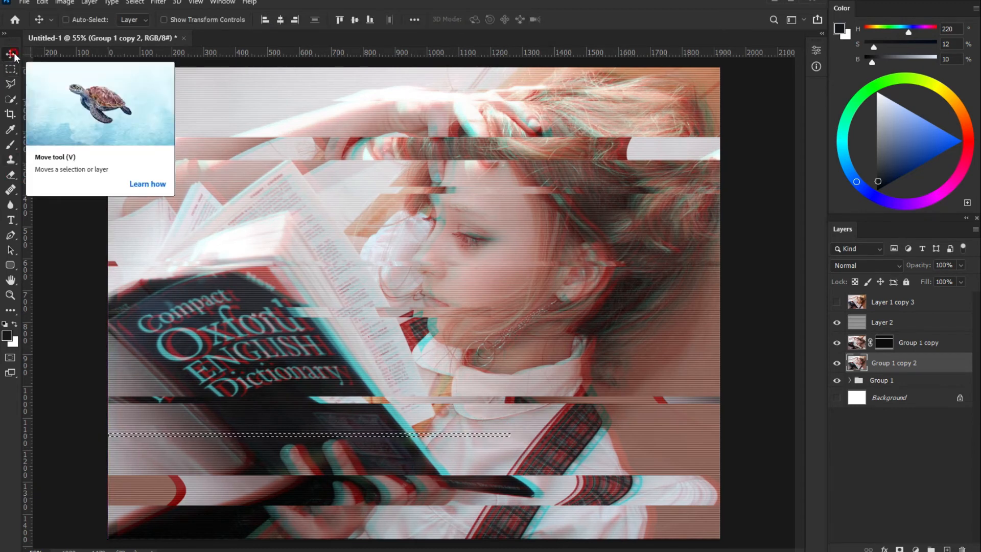
key("shift+Right")
key("shift+Right")
key("shift+Right")
key("shift+Right")
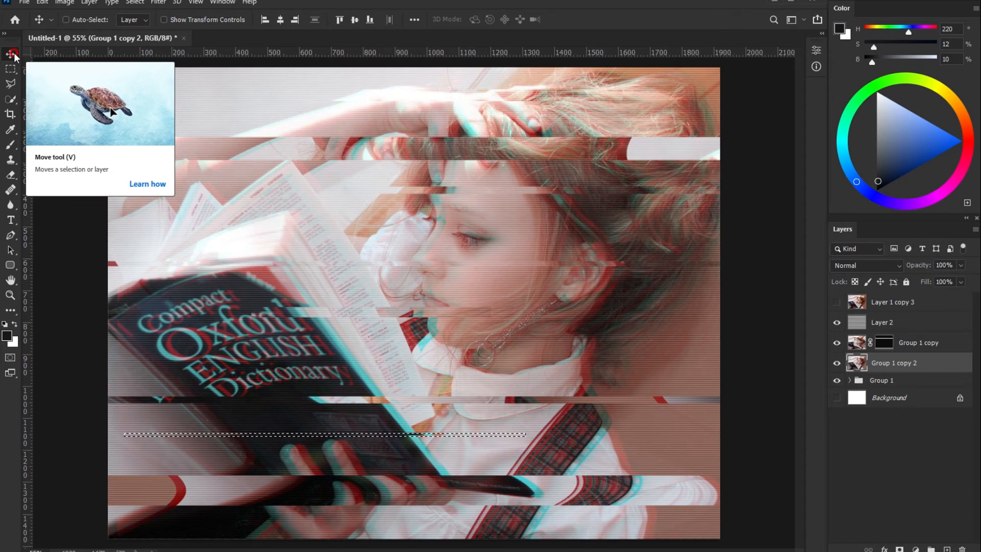
key("ctrl+d")
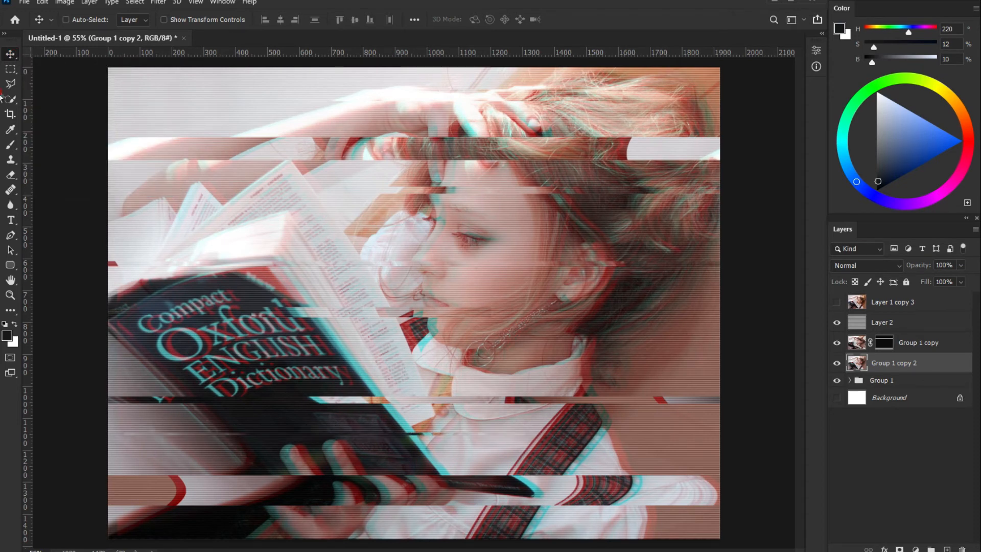
Select a thin strip across the fingers and hair near the image's top, shift it left about 30 pixels and deselect
left_click(10, 69)
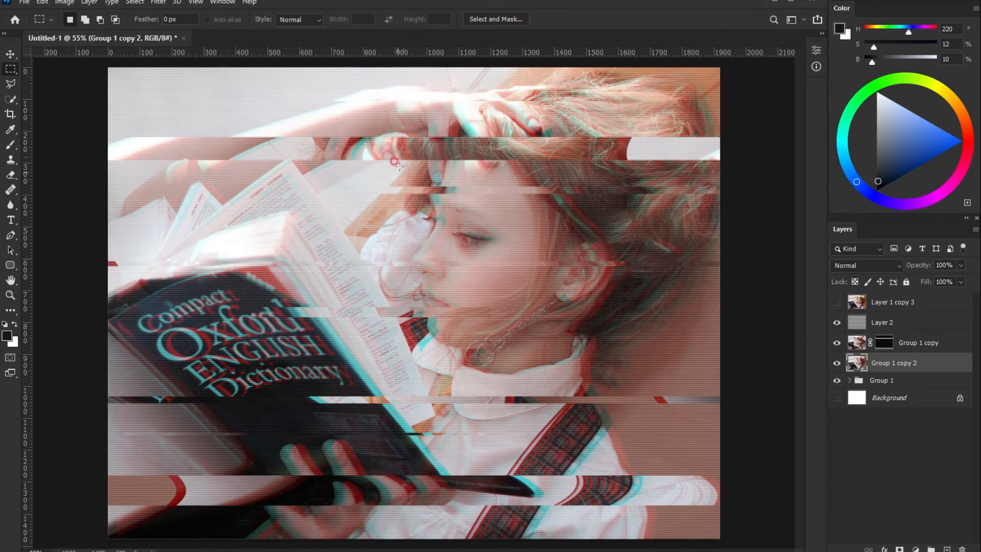
left_click_drag(418, 117, 621, 123)
left_click(10, 53)
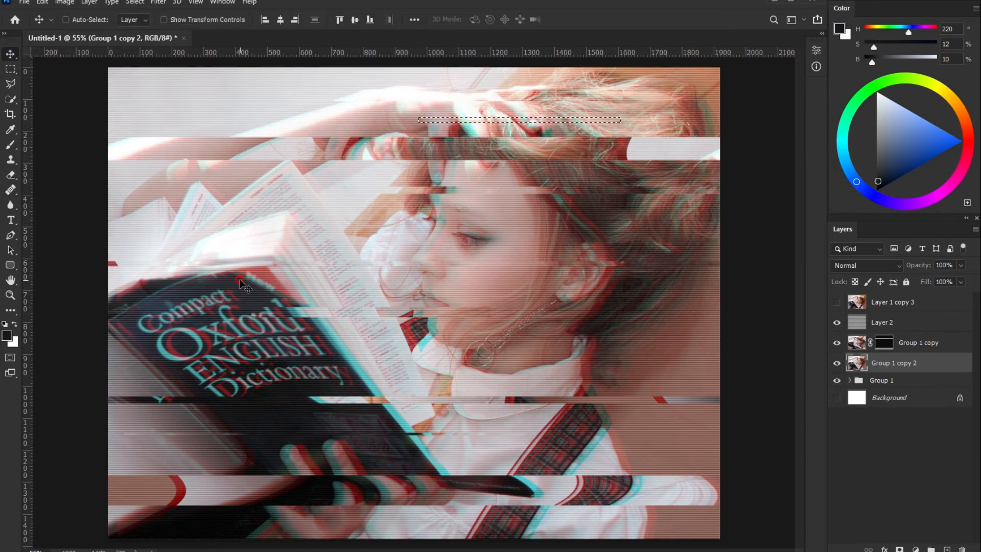
key("shift+Left")
key("shift+Left")
key("shift+Left")
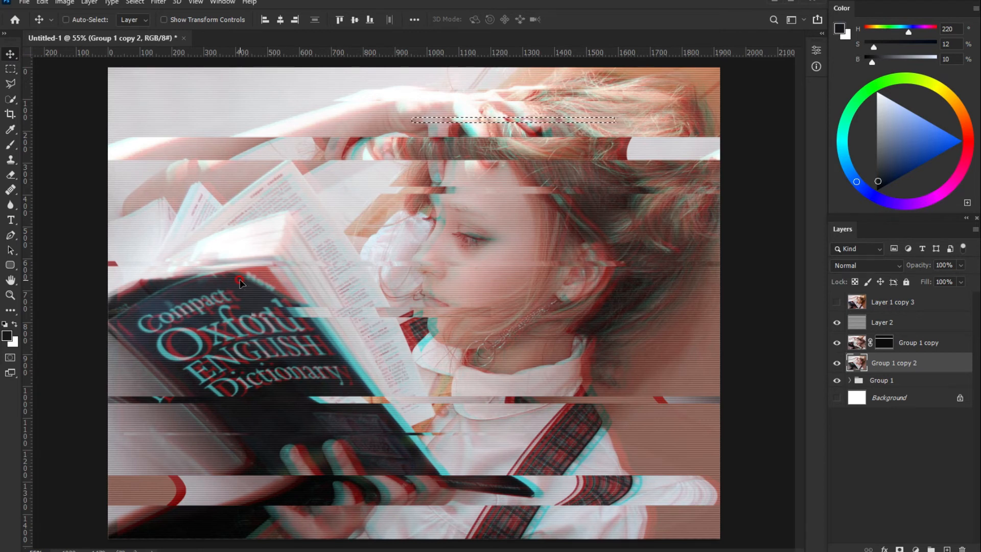
key("ctrl+d")
Select a very thin strip from the plaid strap to the image's right edge, shift it right and deselect
left_click(10, 69)
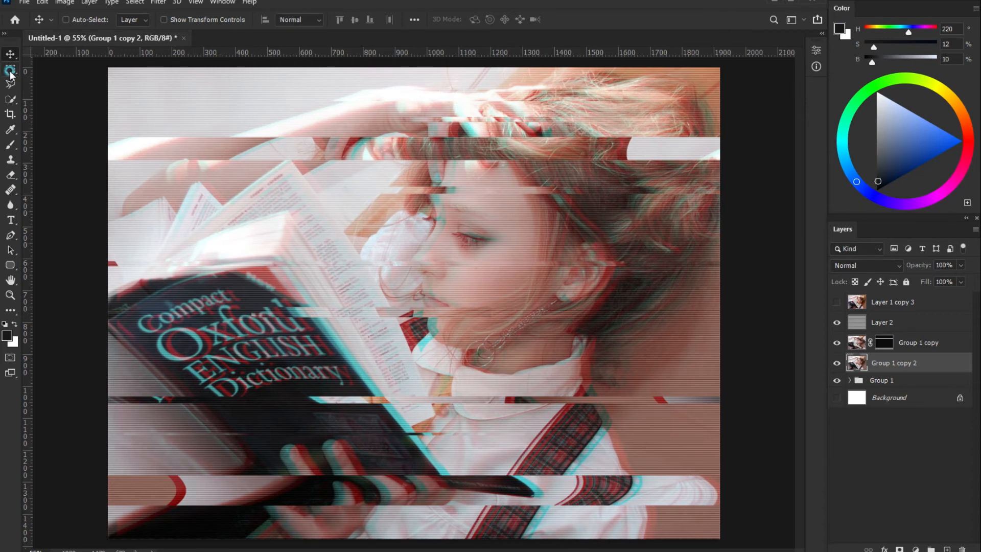
left_click_drag(552, 464, 727, 446)
left_click(10, 54)
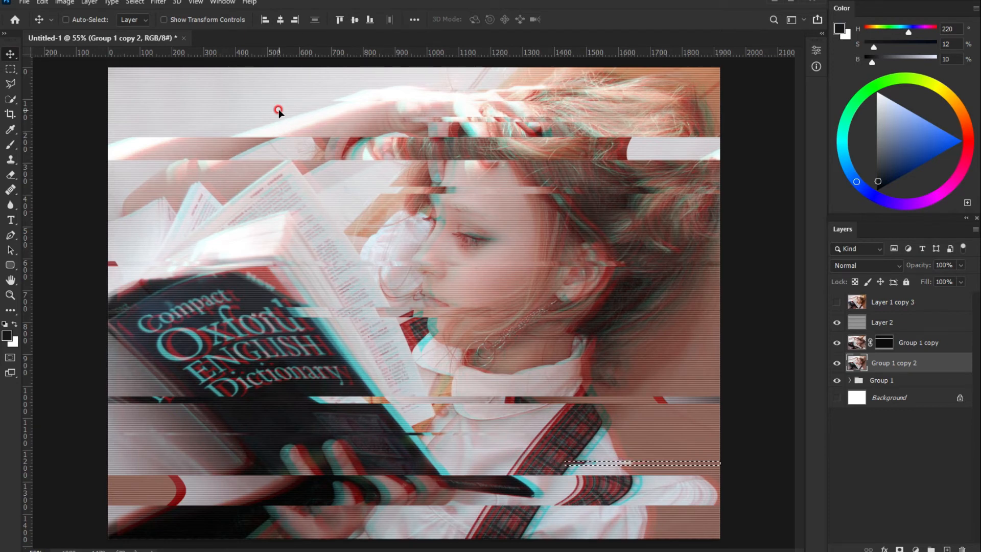
key("ctrl")
key("ctrl+d")
Select a very thin strip across the shirt and strap near the image's bottom, shift it left about 50 pixels and deselect
left_click(11, 67)
left_click_drag(325, 516, 782, 517)
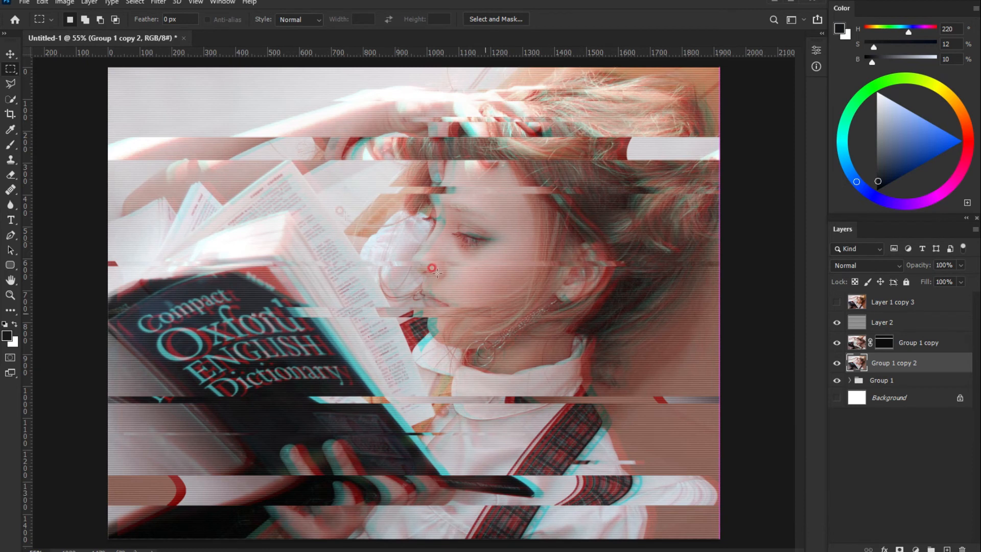
key("v")
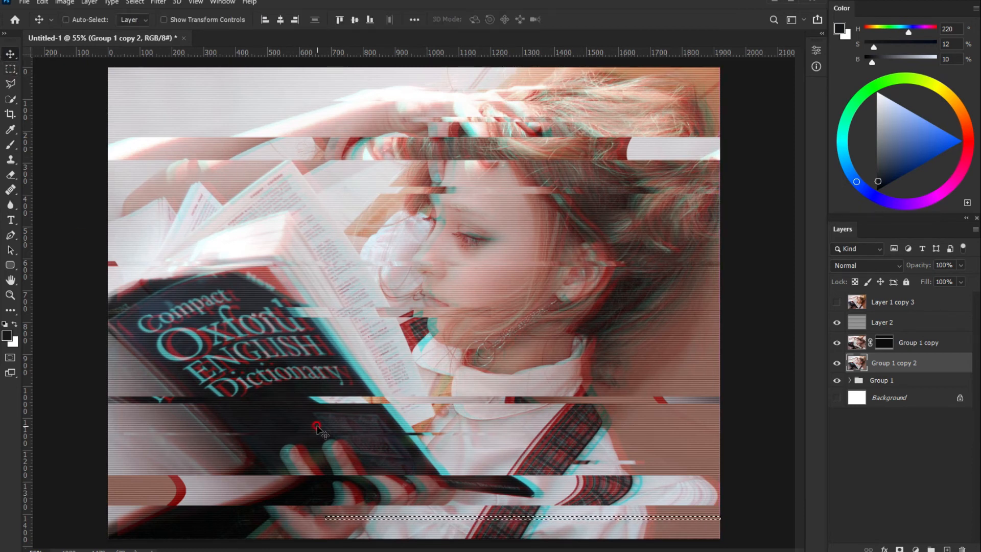
key("shift+Left")
key("shift+Left")
key("shift+Left")
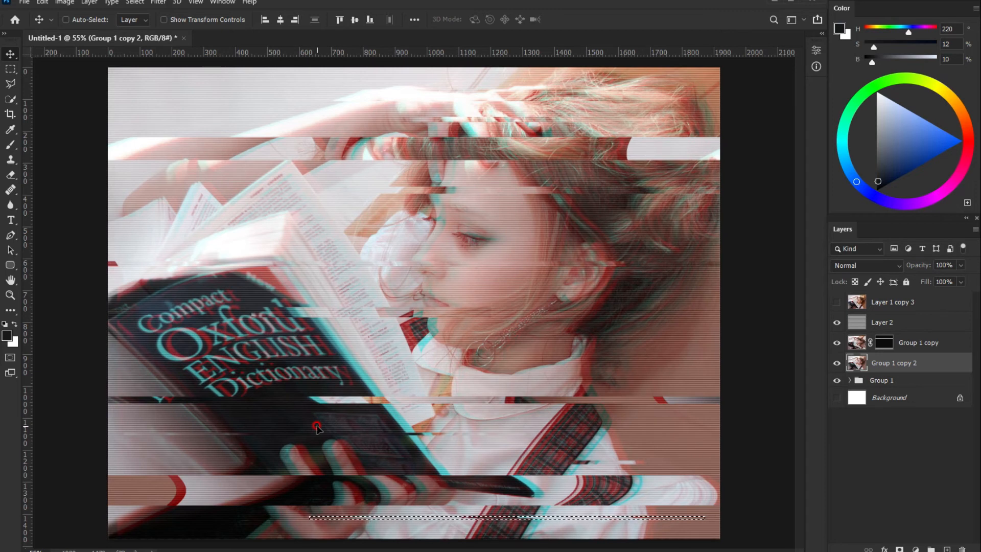
key("ctrl+d")
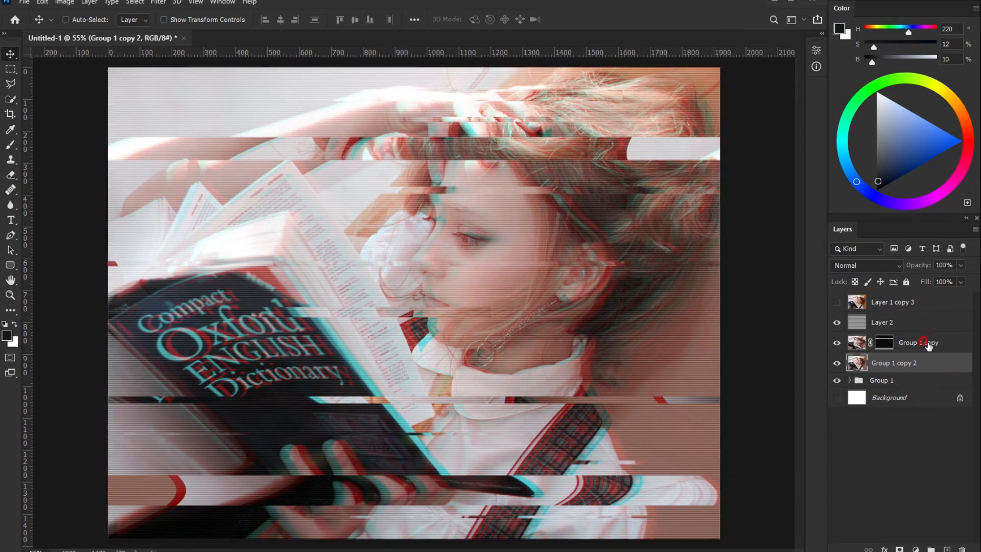
Fill thin full-width strips within the lowest and uppermost displaced bands with black on Group 1 copy's layer mask
left_click(920, 342)
left_click(10, 69)
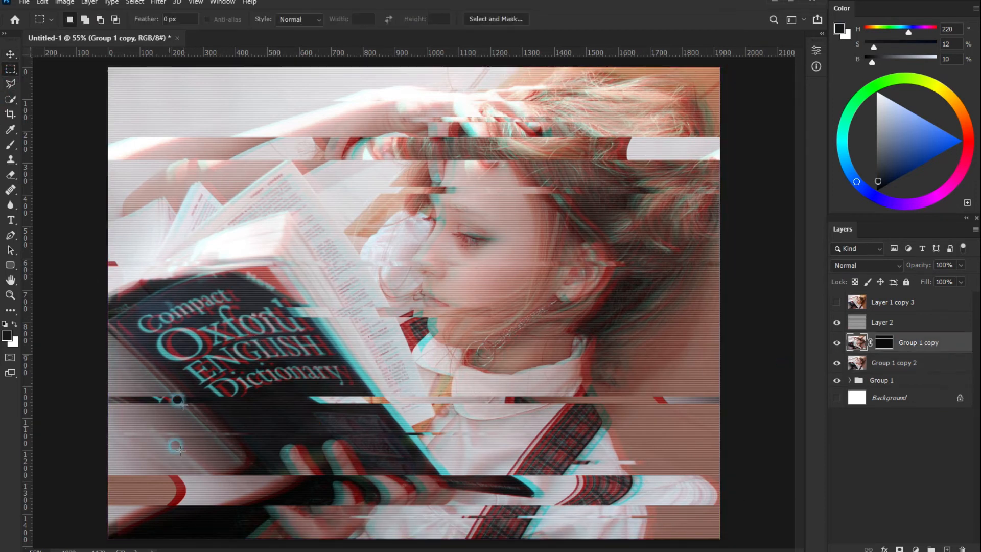
left_click_drag(99, 478, 761, 480)
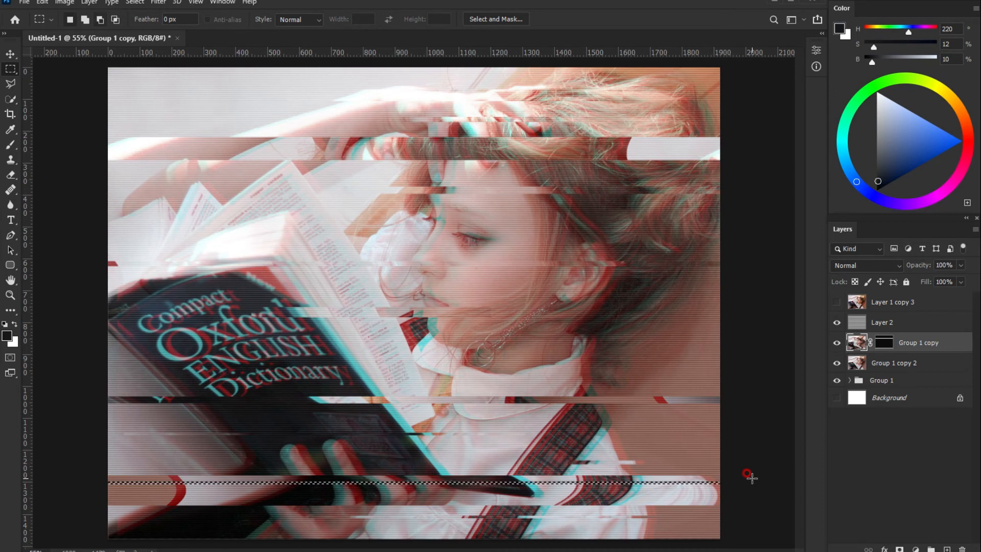
left_click(887, 346)
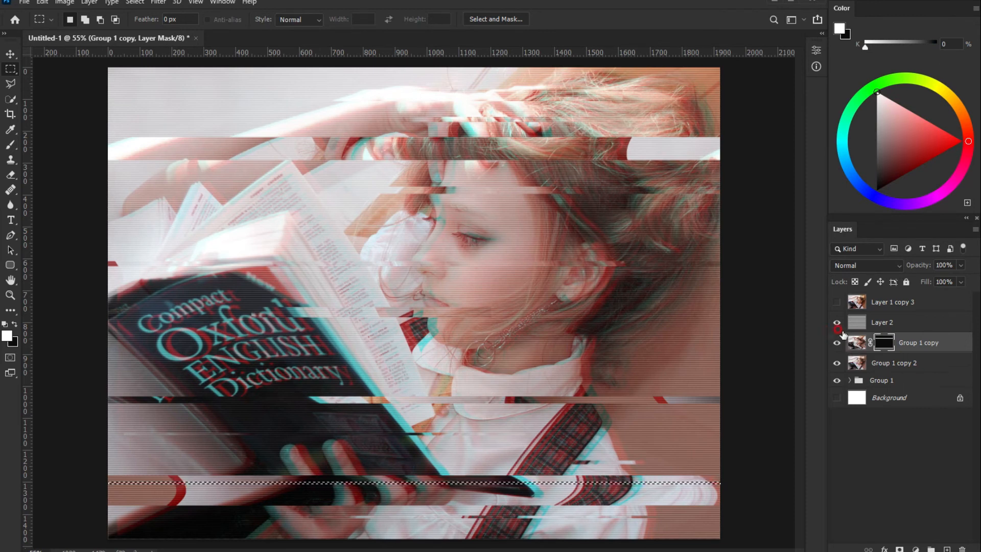
left_click(688, 431)
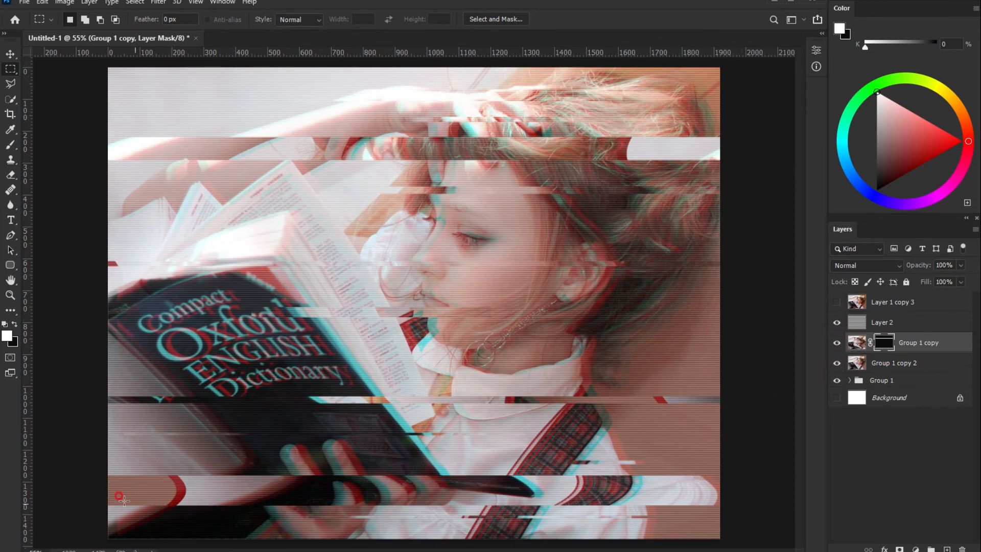
left_click_drag(658, 504, 767, 488)
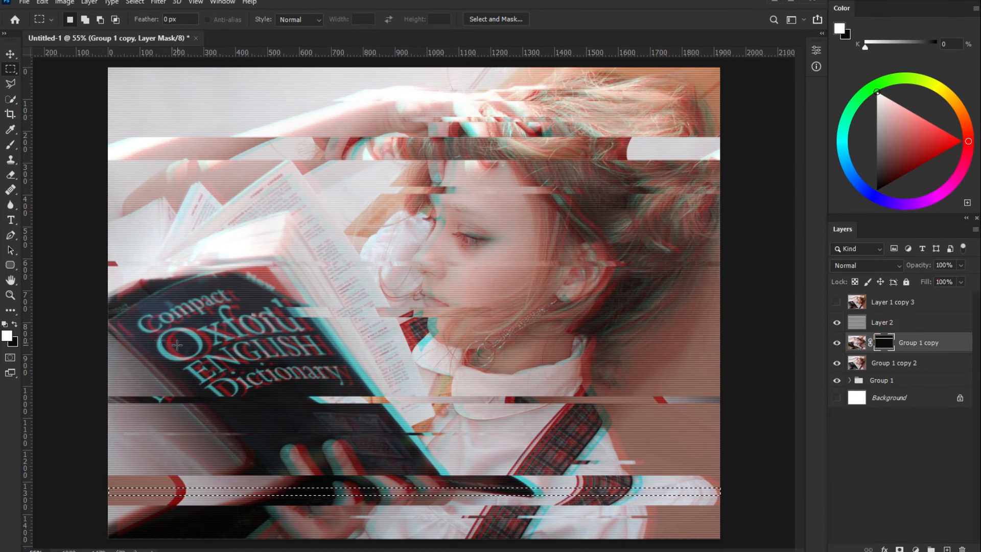
left_click(16, 322)
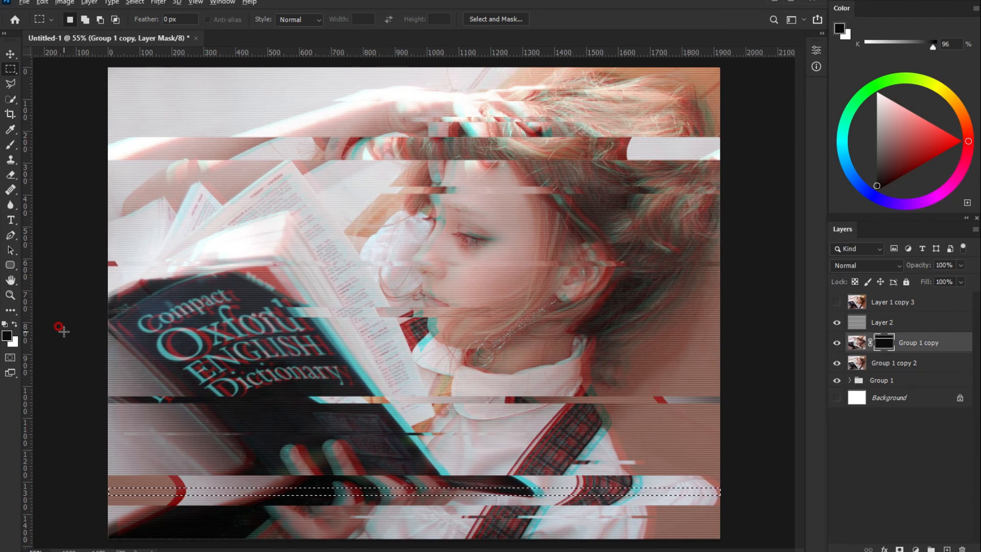
key("alt+BackSpace")
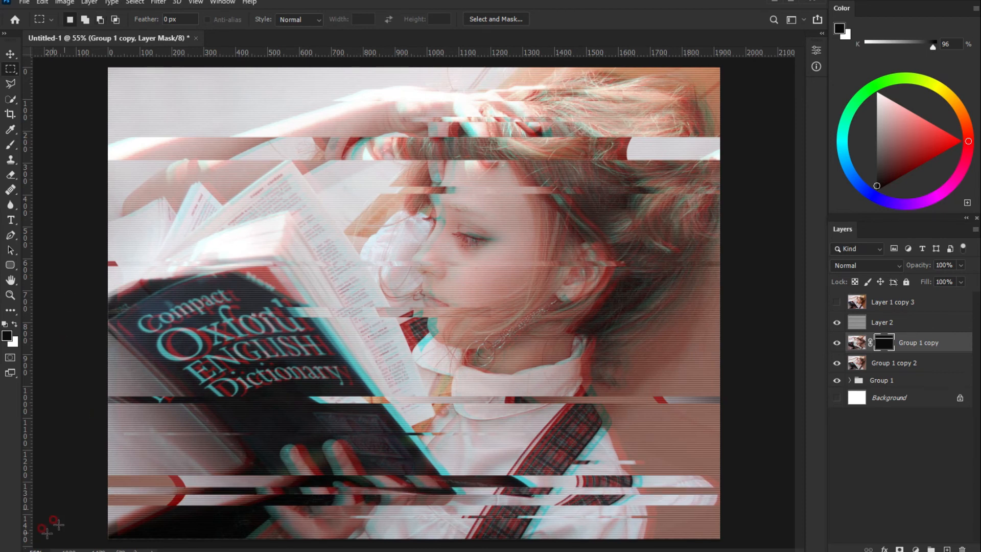
left_click_drag(72, 151, 787, 153)
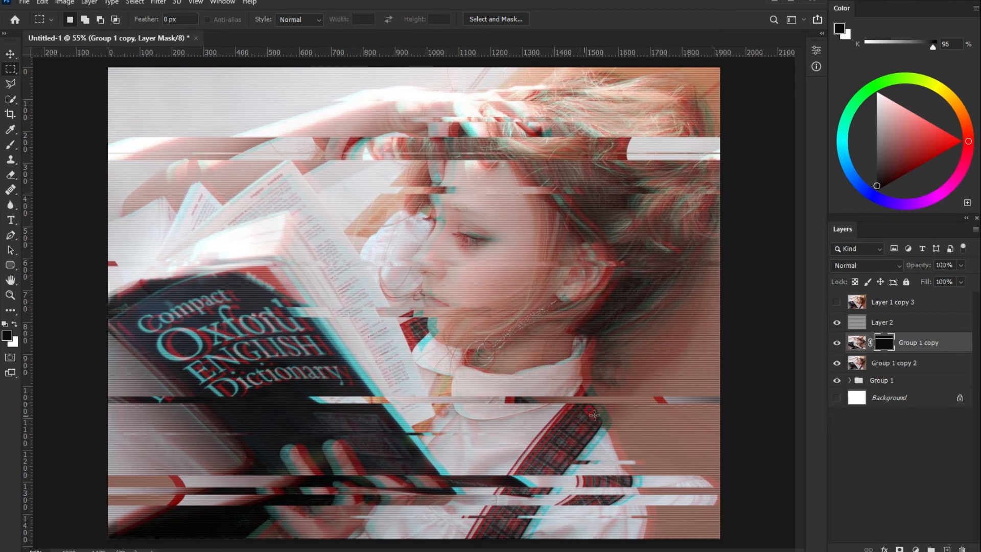
Select a thin full-width strip along the middle band's lower edge on Group 1 copy's mask, nudge its contents down about 7 pixels and deselect
left_click_drag(106, 404, 795, 401)
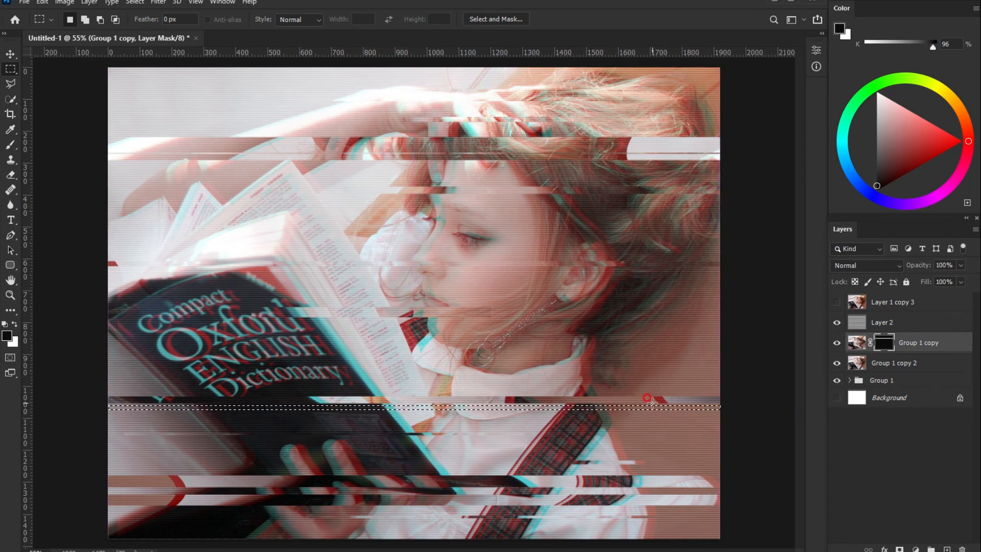
key("Down")
key("Down")
key("Down")
key("Down")
key("Down")
key("Down")
key("Down")
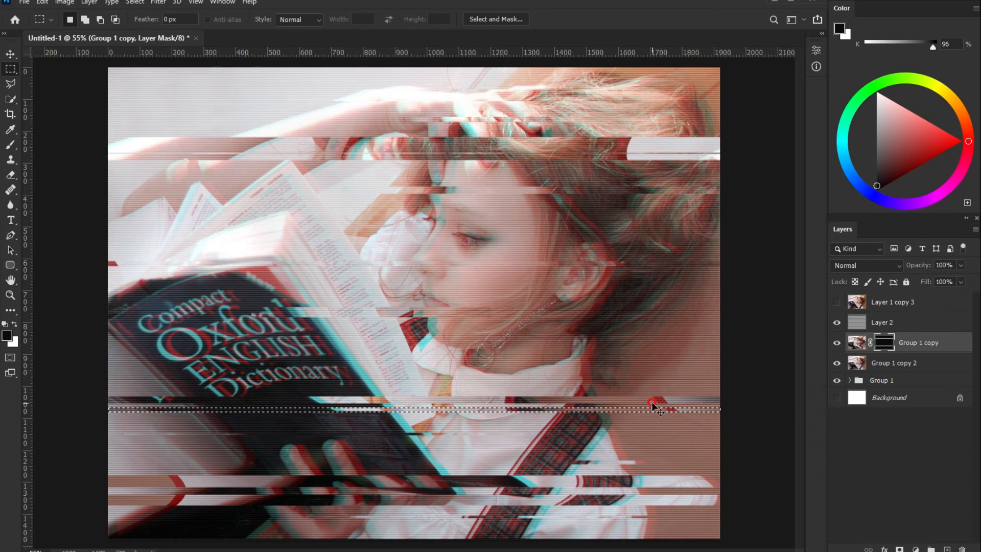
key("ctrl+d")
Lower the opacity of Group 1 copy to 87%
left_click(885, 341)
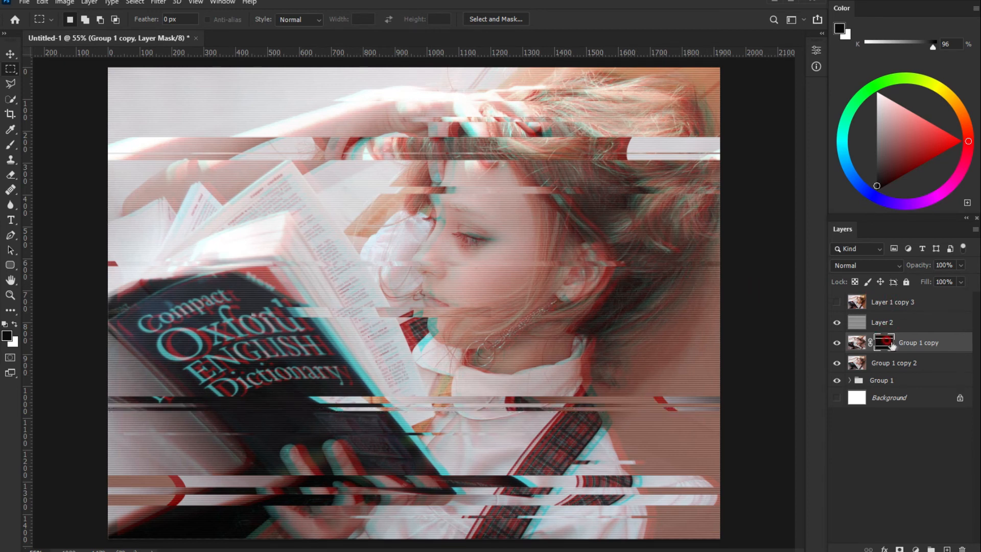
left_click(960, 265)
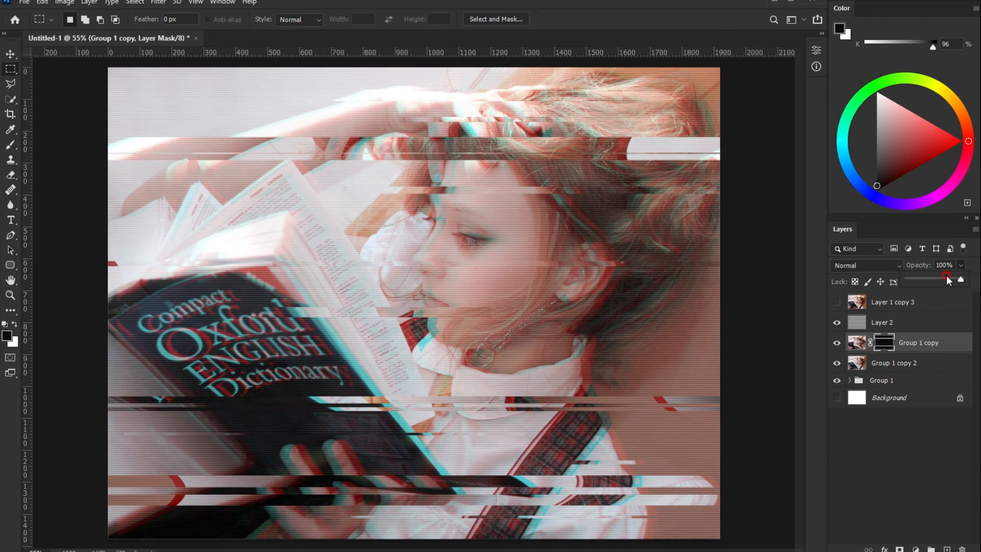
left_click_drag(948, 280, 946, 278)
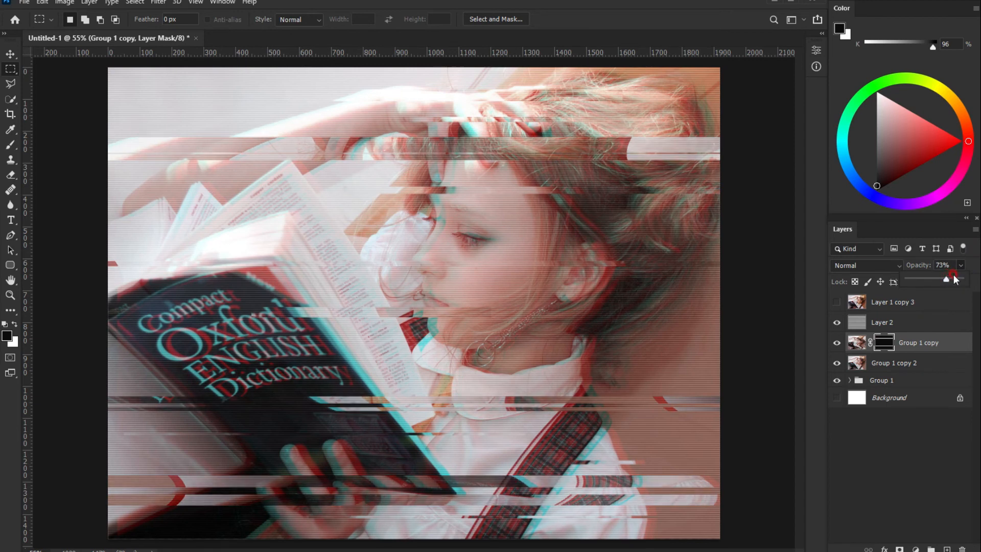
left_click(953, 277)
left_click_drag(953, 278, 955, 282)
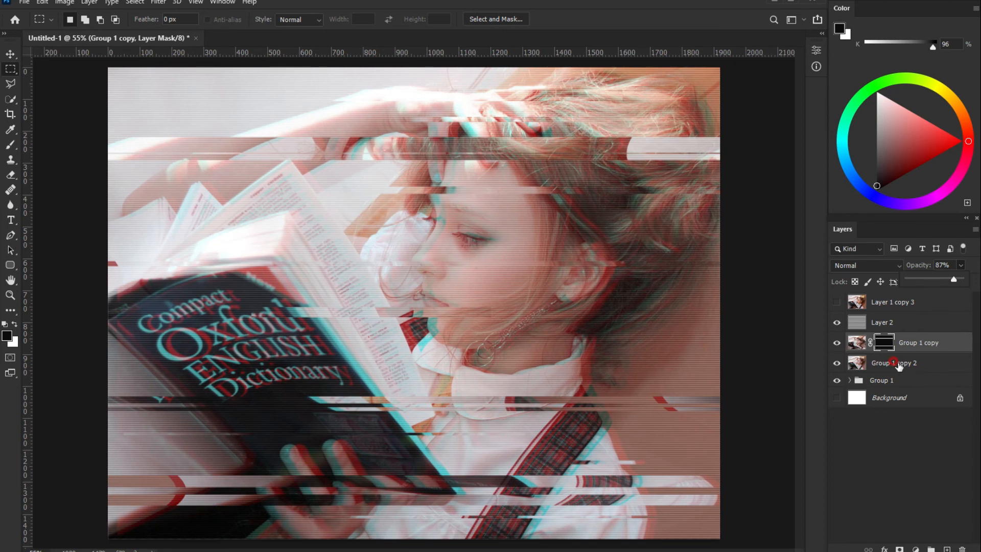
Lower the opacity of Group 1 copy 2 to 93%
left_click(899, 366)
left_click(961, 264)
left_click(952, 280)
left_click(585, 181)
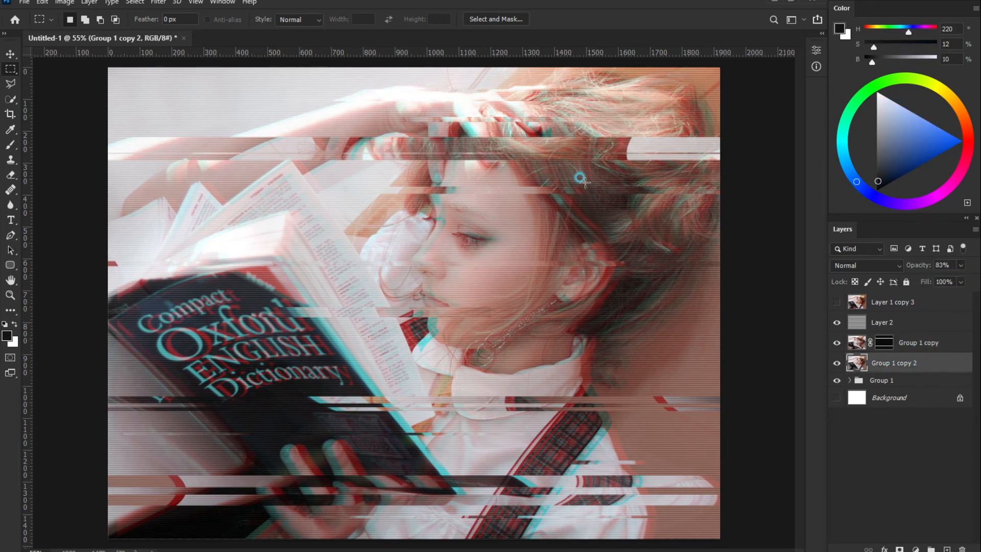
left_click(960, 267)
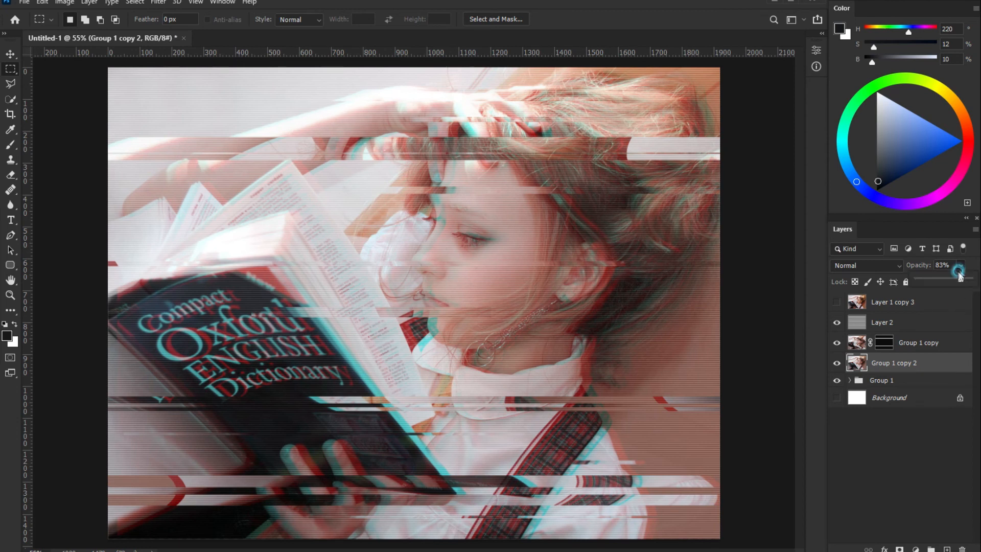
left_click_drag(963, 280, 970, 281)
left_click(539, 244)
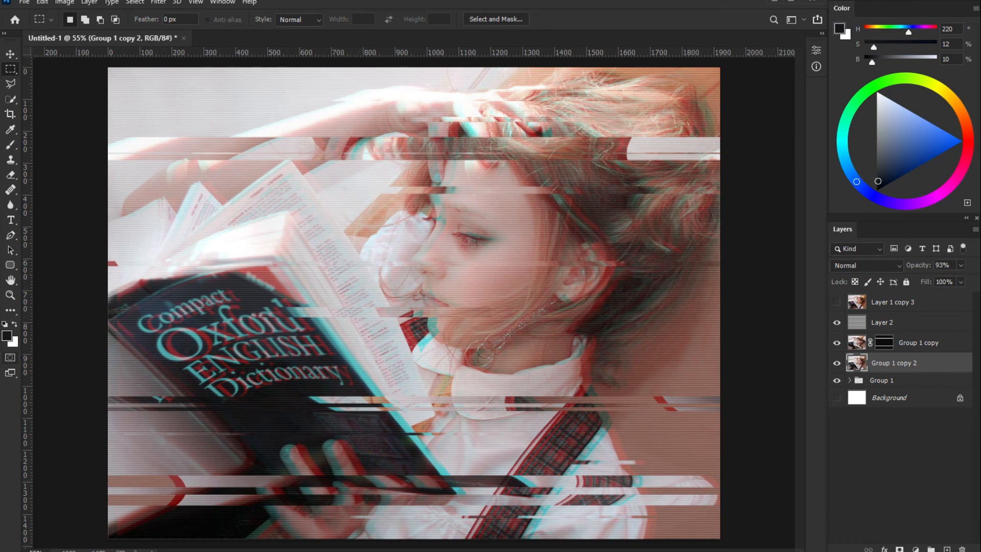
Examine the glitch effect up close around the face, the book and the displaced strips
left_click(10, 296)
left_click(511, 274)
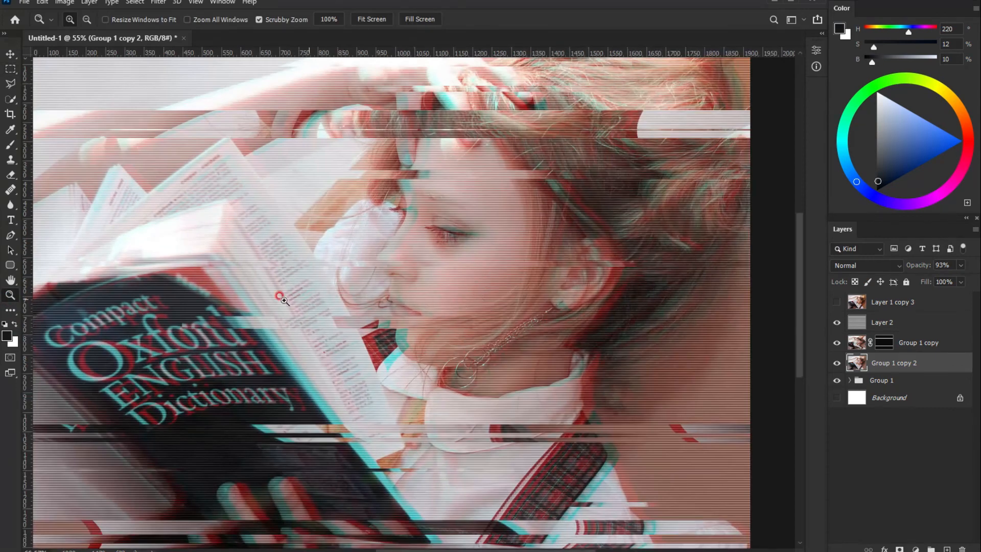
left_click(8, 280)
mouse_move(344, 277)
left_mouse_down()
mouse_move(378, 280)
mouse_move(363, 276)
left_mouse_up()
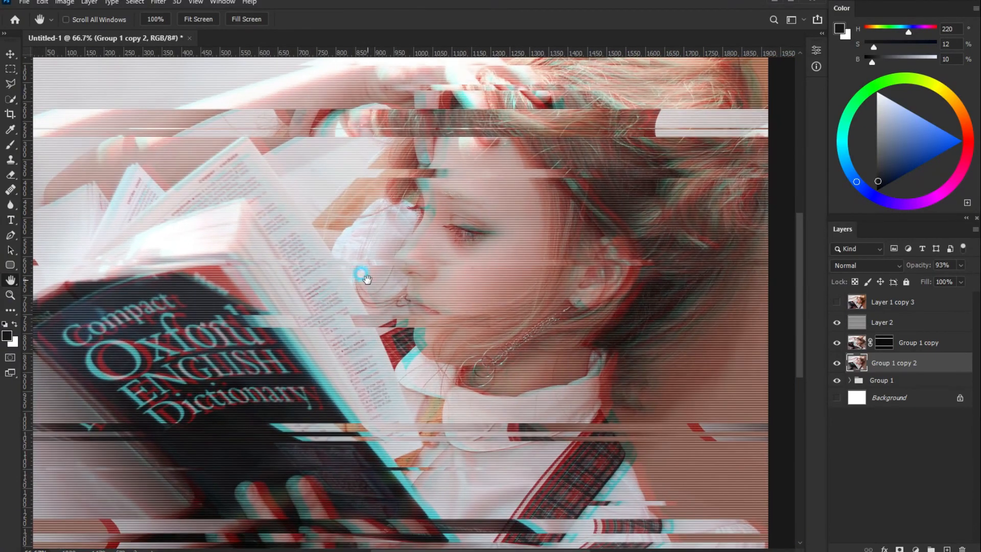
left_click(10, 295)
left_click(372, 309)
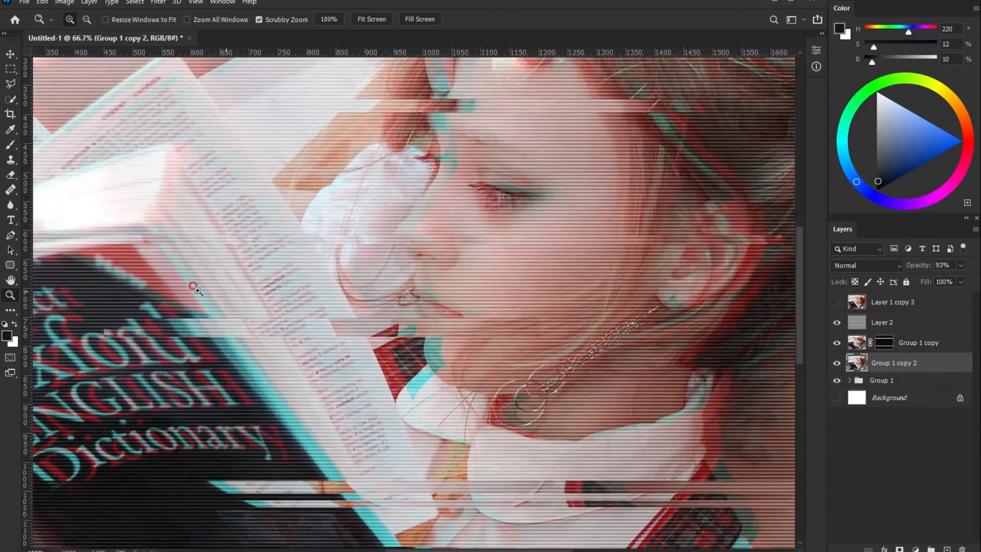
left_click(476, 279, "alt")
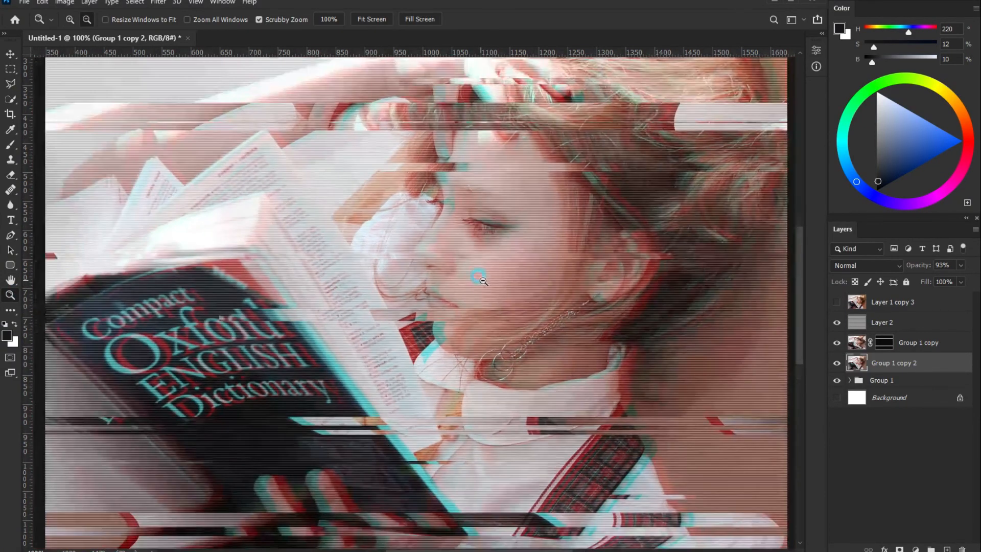
left_click(837, 303)
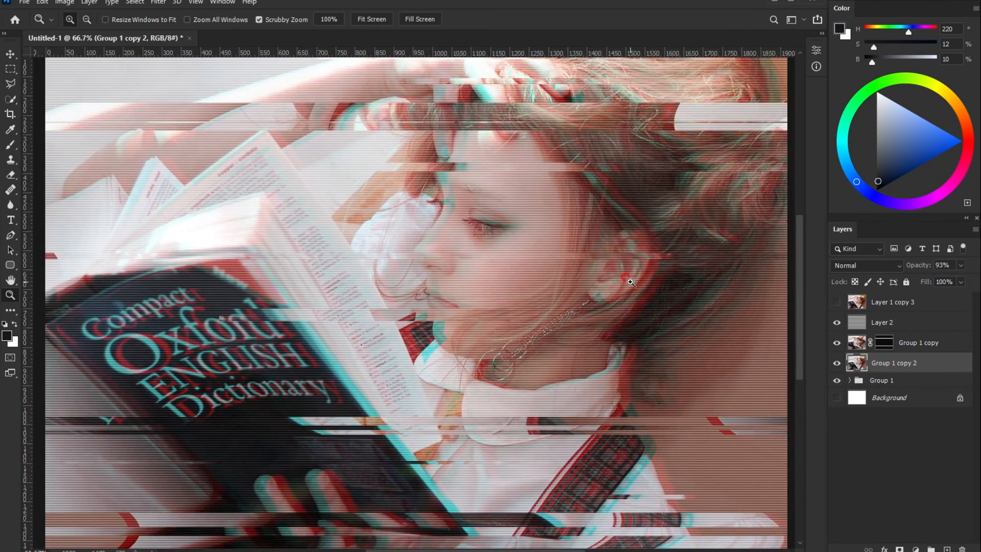
left_click(10, 280)
left_click_drag(445, 202, 449, 215)
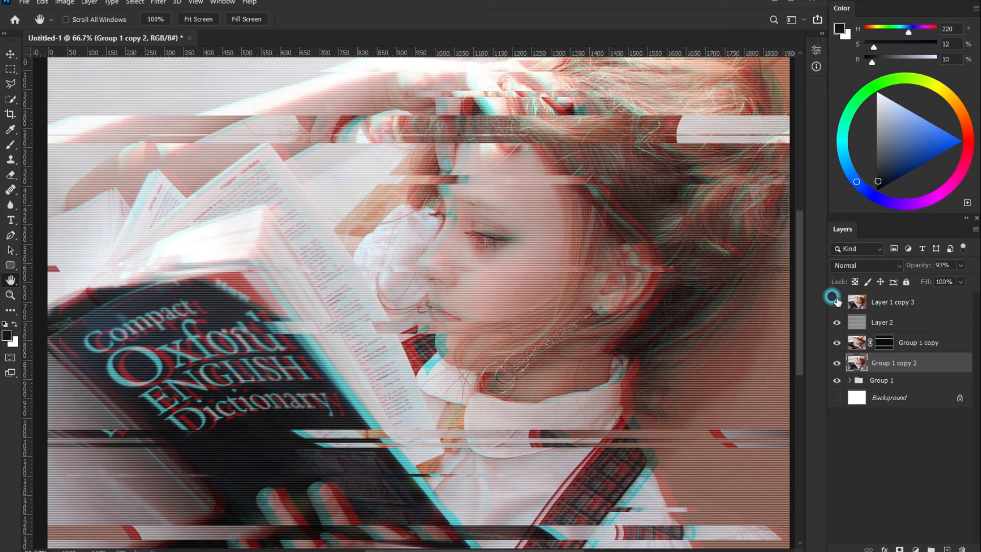
Compare the glitch result with the original photo by repeatedly showing and hiding Layer 1 copy 3
left_click(837, 302)
left_click(837, 302)
left_click(837, 302)
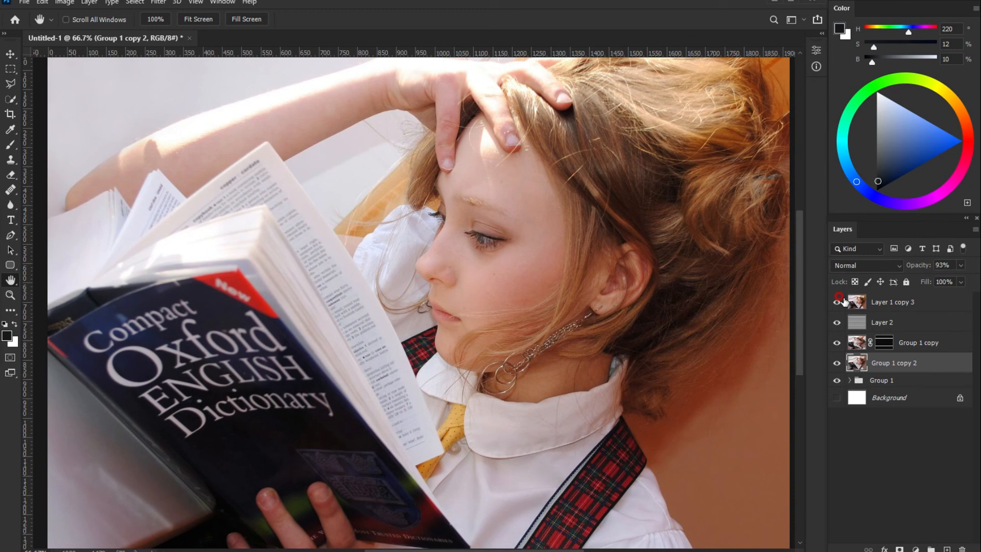
left_click(837, 302)
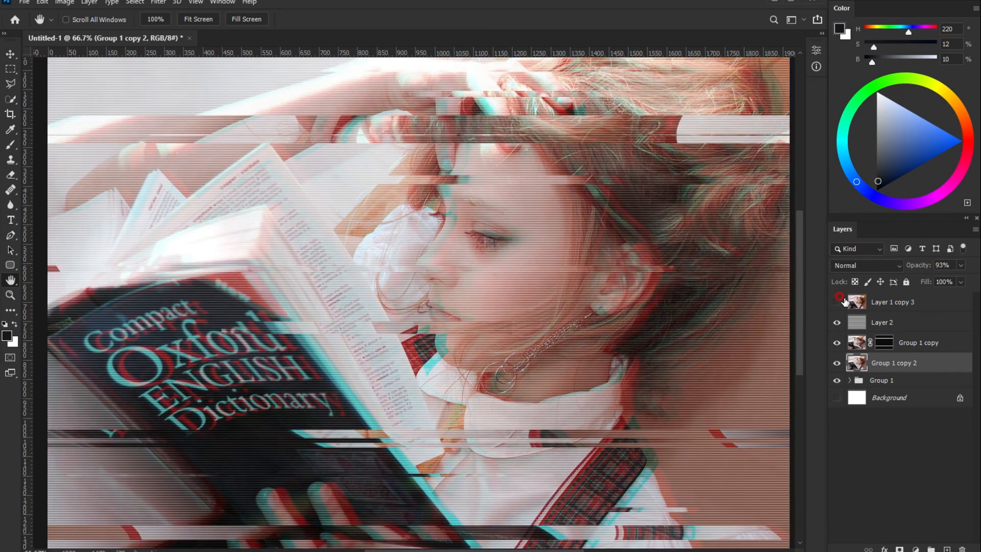
left_click(838, 301)
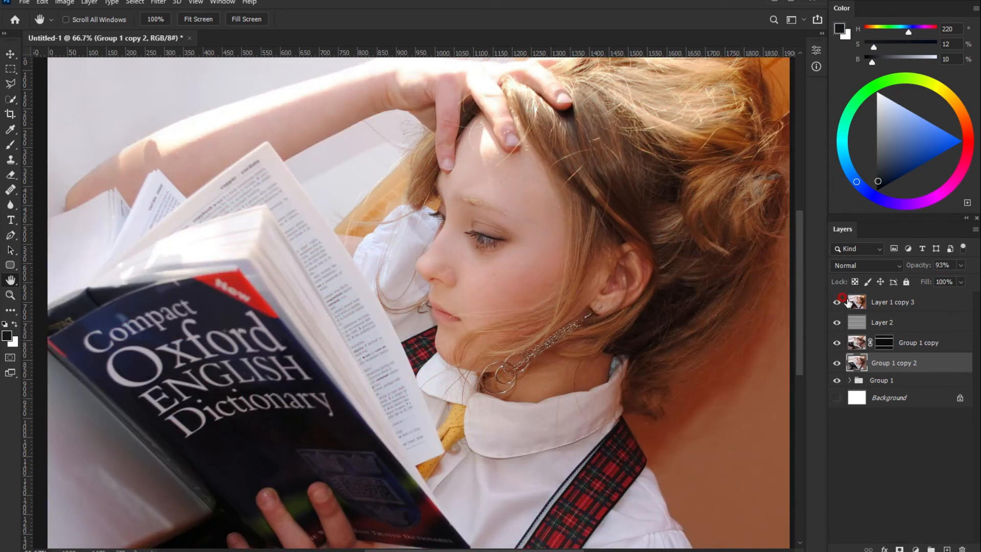
left_click(844, 300)
left_click(838, 302)
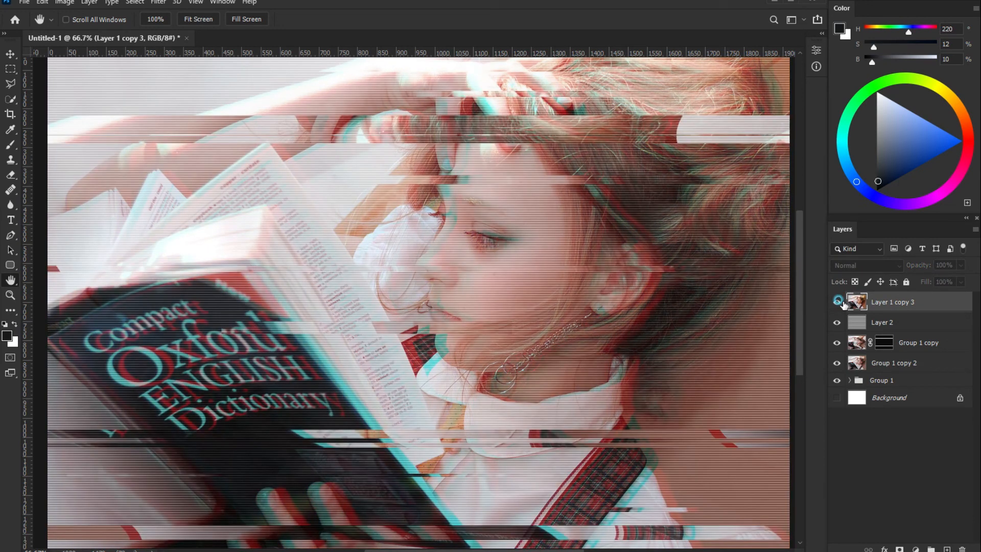
left_click(838, 302)
left_click(838, 302)
left_click(837, 302)
left_click(837, 302)
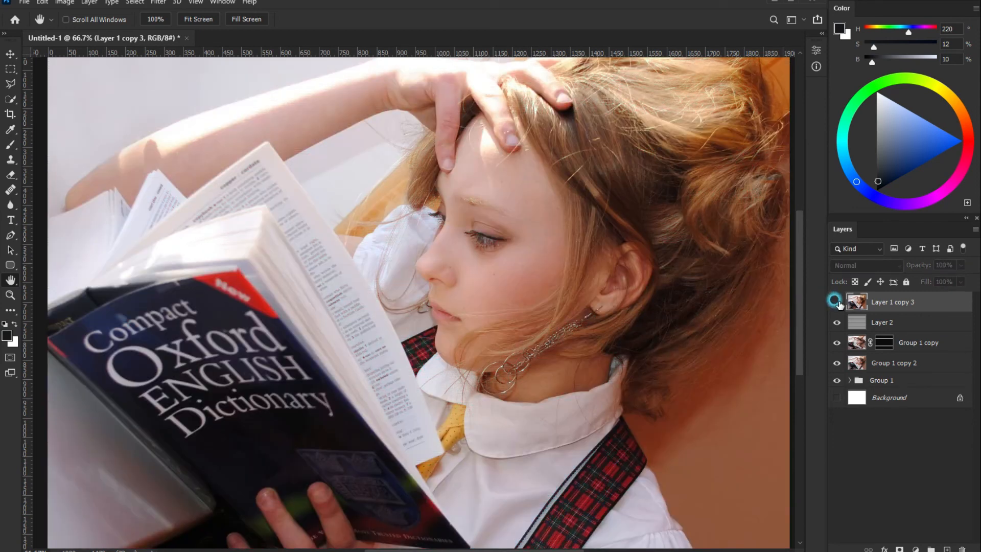